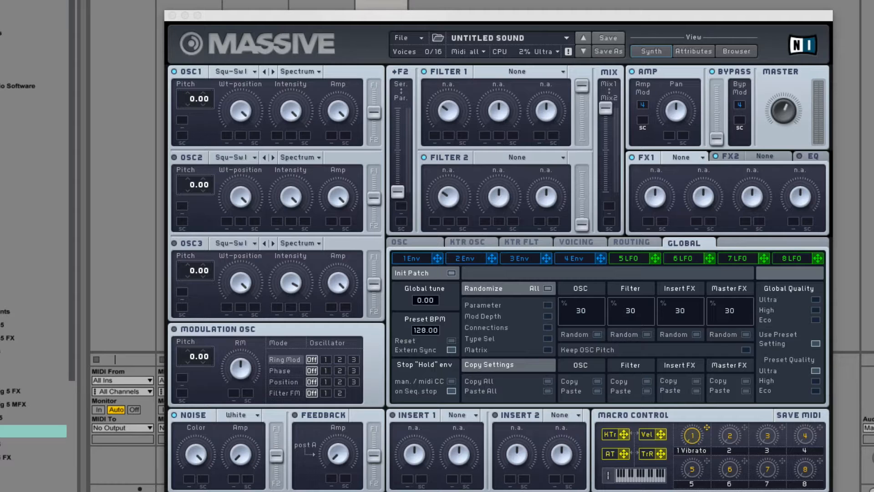
Step: Switch from Massive to the Guitar Patches notes and spreadsheet, then place the narrowed notes window over the spreadsheet
key(super+Tab)
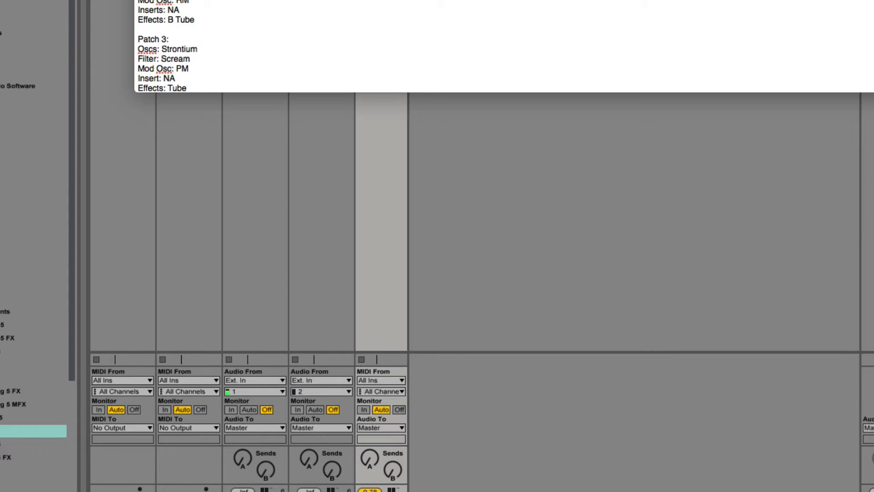
key(super+Tab)
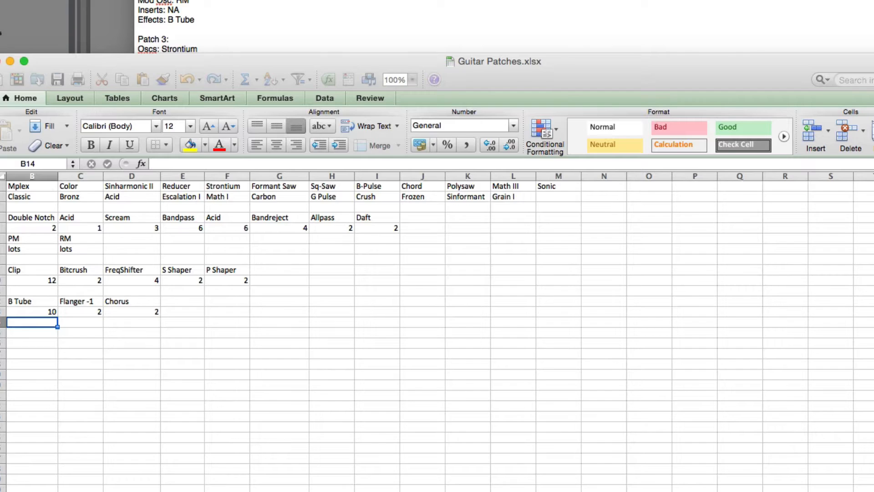
drag(599, 0, 685, 184)
drag(873, 296, 614, 298)
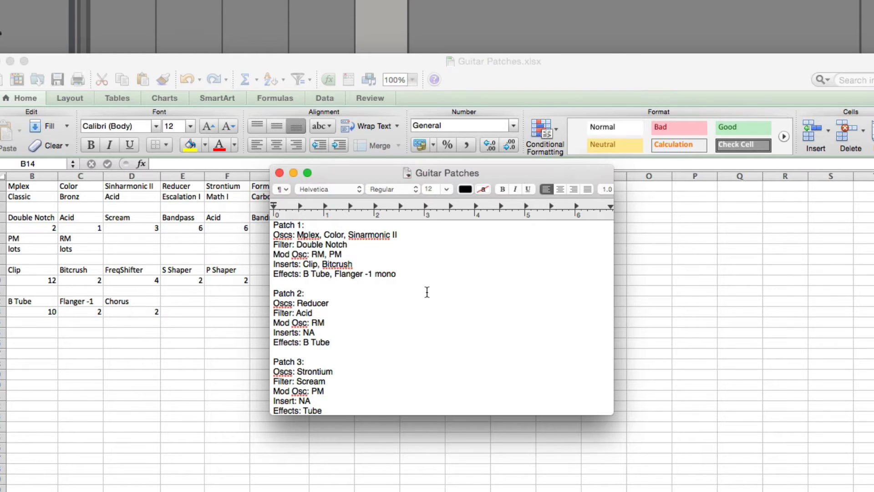
Step: Read through the oscillators, filters, modulation oscillators, inserts and effects listed for Patches 1 to 9 in the notes
scroll(427, 286, down, 5)
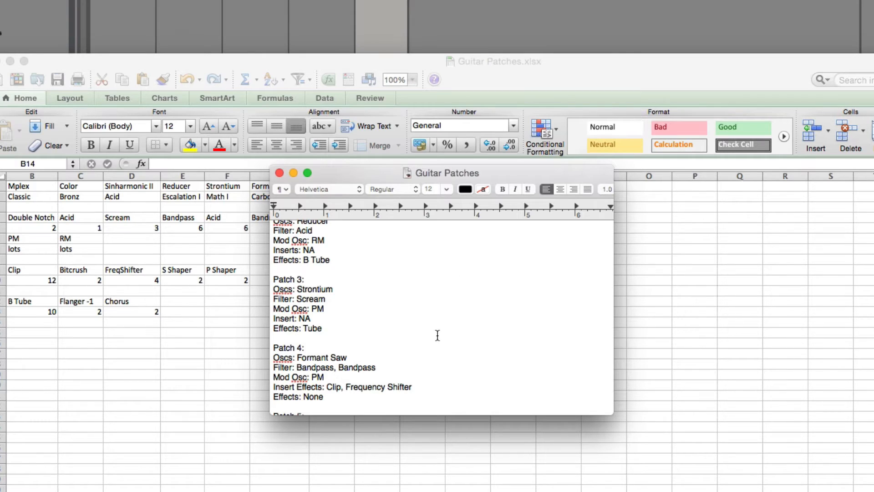
scroll(437, 336, down, 8)
scroll(437, 338, up, 3)
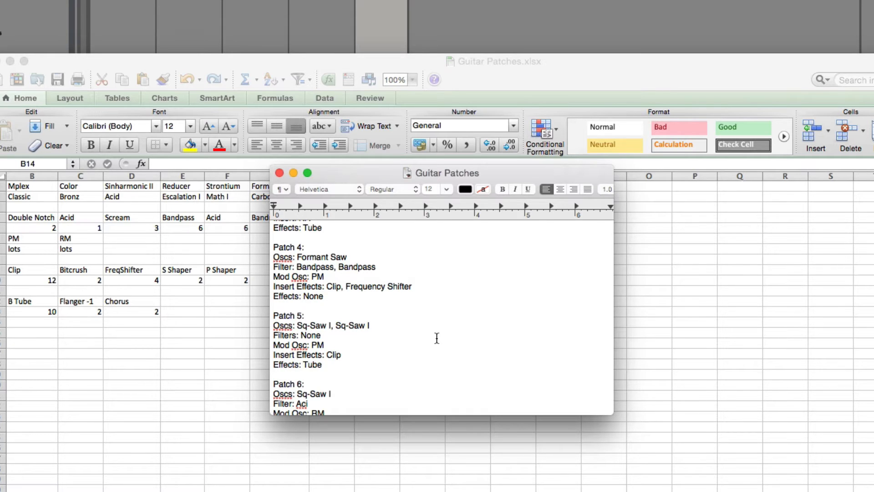
scroll(437, 338, down, 5)
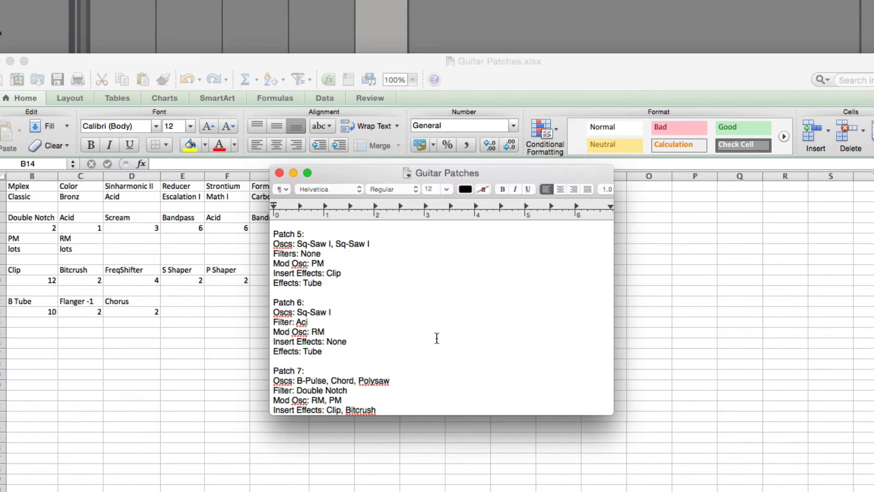
scroll(459, 333, down, 2)
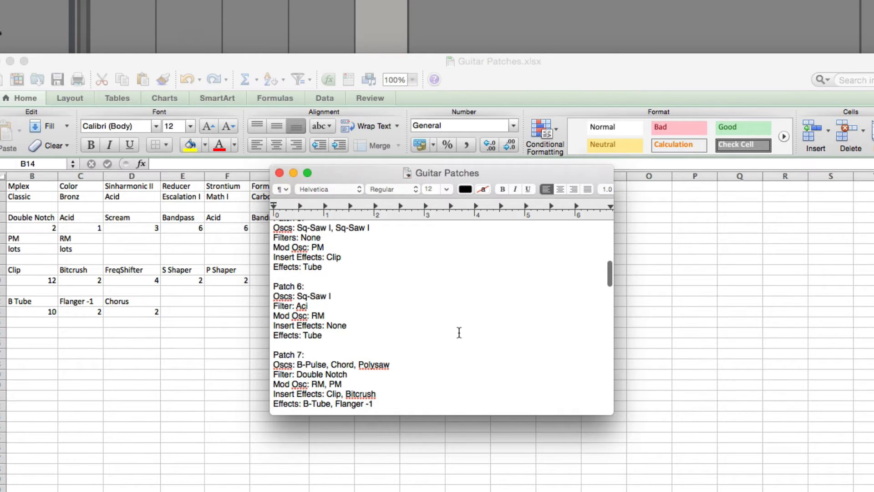
scroll(371, 300, down, 1)
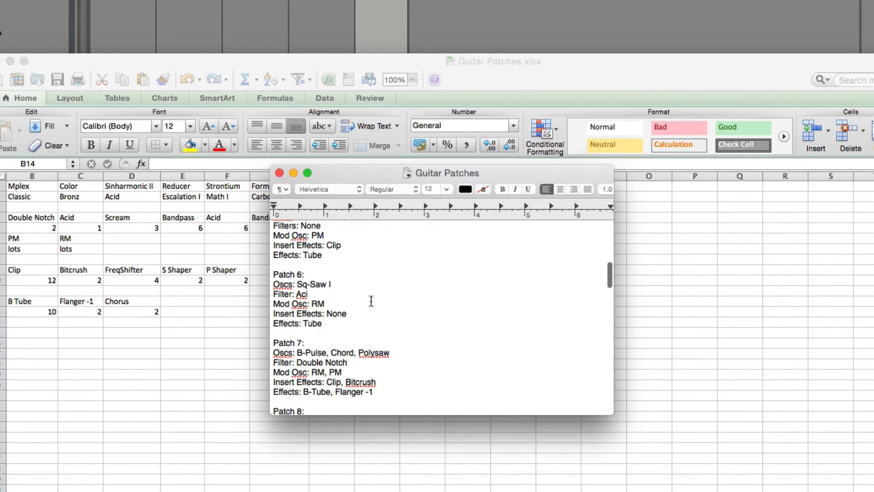
scroll(374, 301, down, 2)
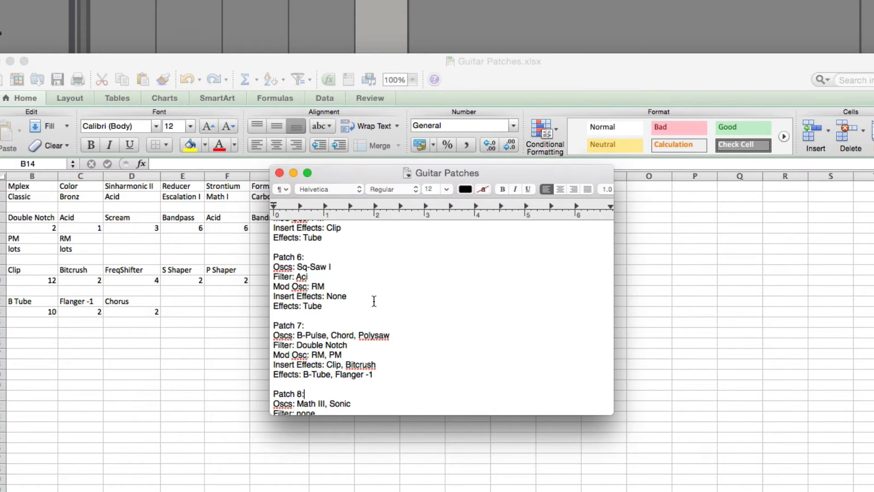
scroll(374, 301, down, 5)
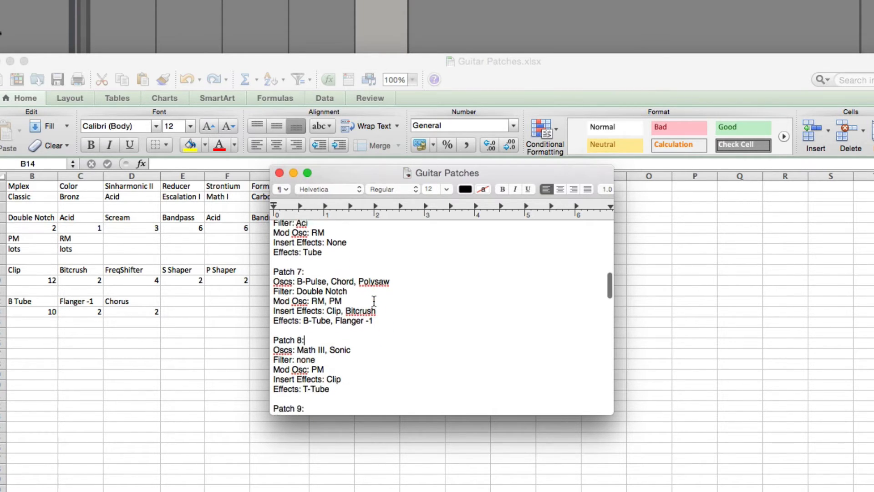
scroll(374, 301, down, 1)
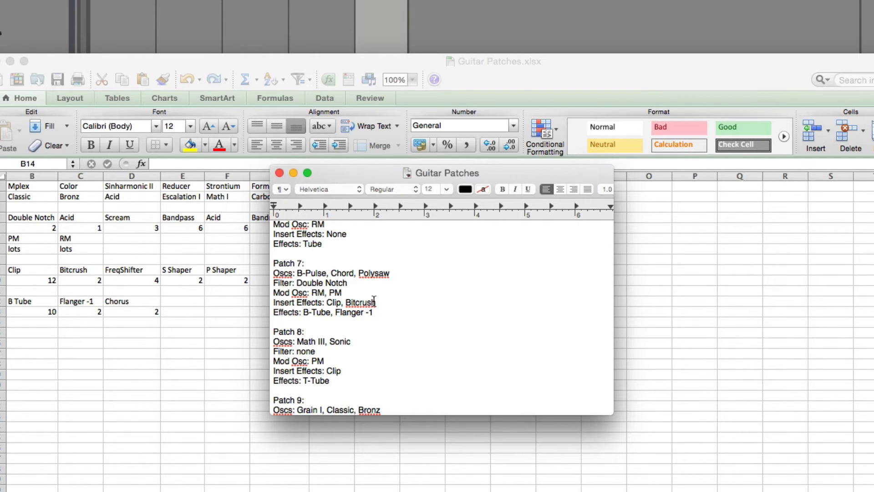
scroll(395, 264, down, 3)
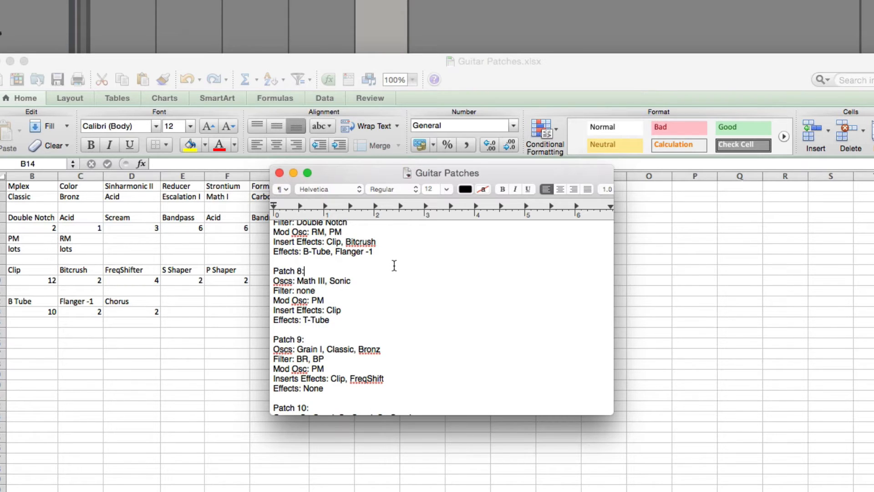
scroll(398, 283, down, 3)
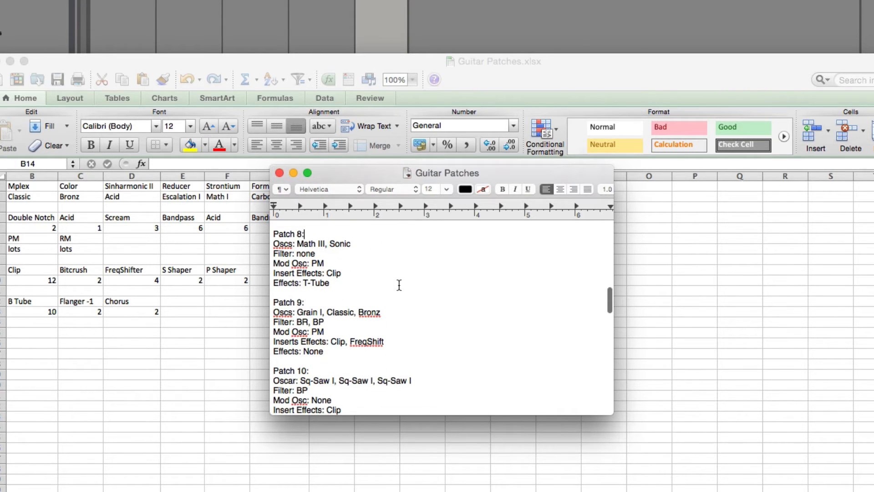
scroll(399, 285, down, 4)
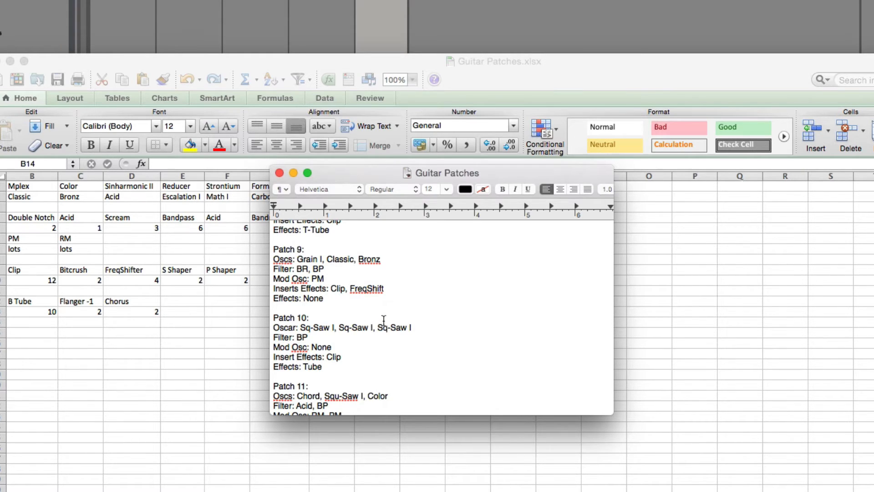
Step: Correct the misspelled oscillator label of Patch 10 from "Oscar" to "Oscs"
scroll(388, 317, down, 3)
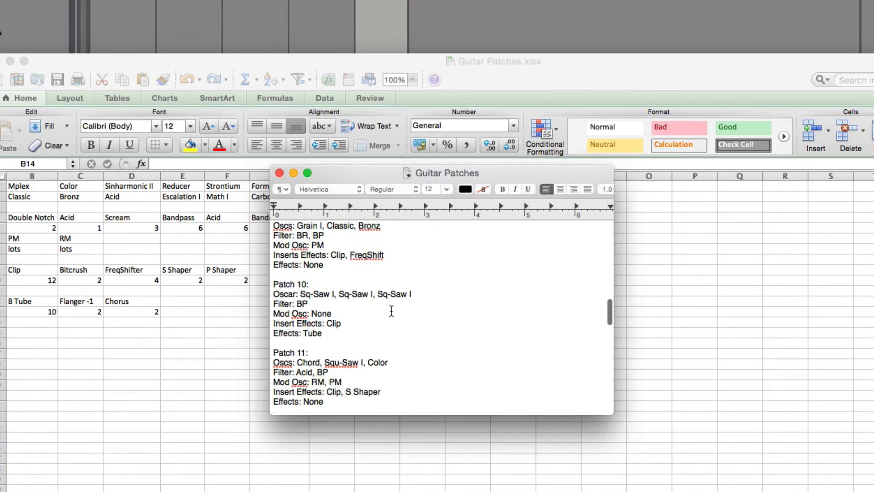
click(293, 294)
key(BackSpace)
key(BackSpace)
text(s)
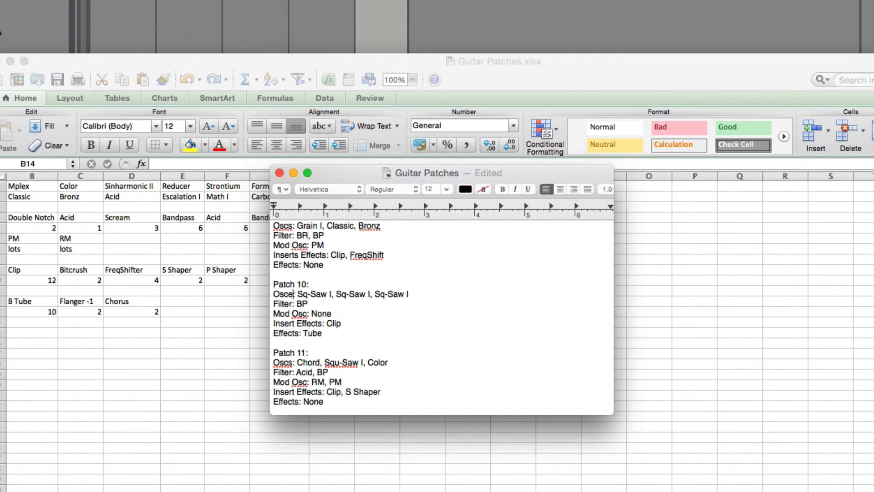
text(:)
key(BackSpace)
text(e)
key(BackSpace)
text(s)
key(Down)
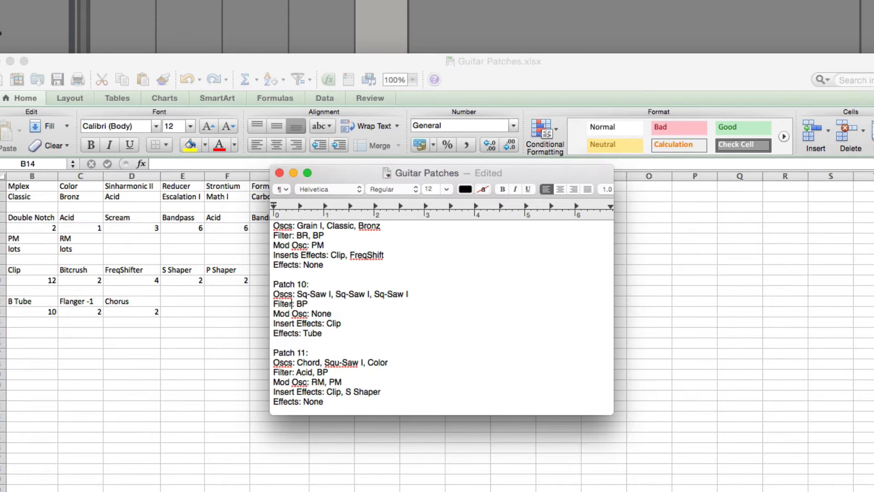
Step: Review the settings listed for Patches 11 to 13, highlighting the effects entries of Patches 12 and 13
scroll(395, 319, down, 1)
scroll(395, 320, down, 3)
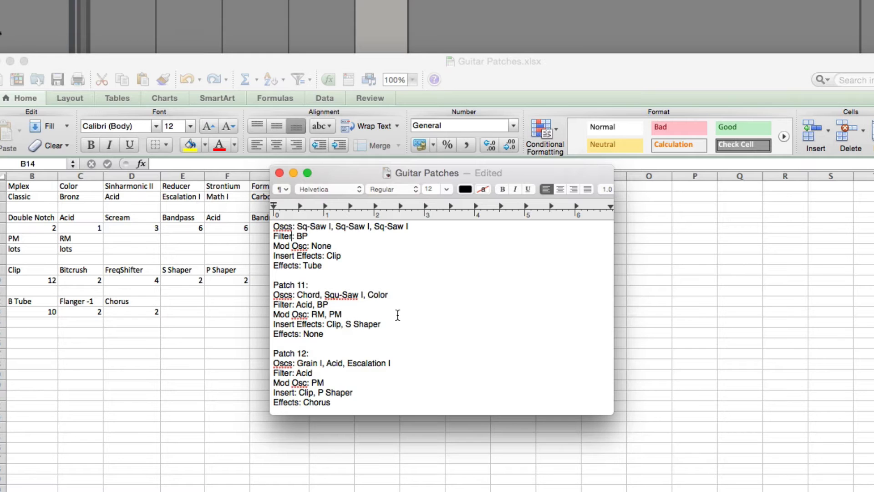
scroll(397, 315, down, 5)
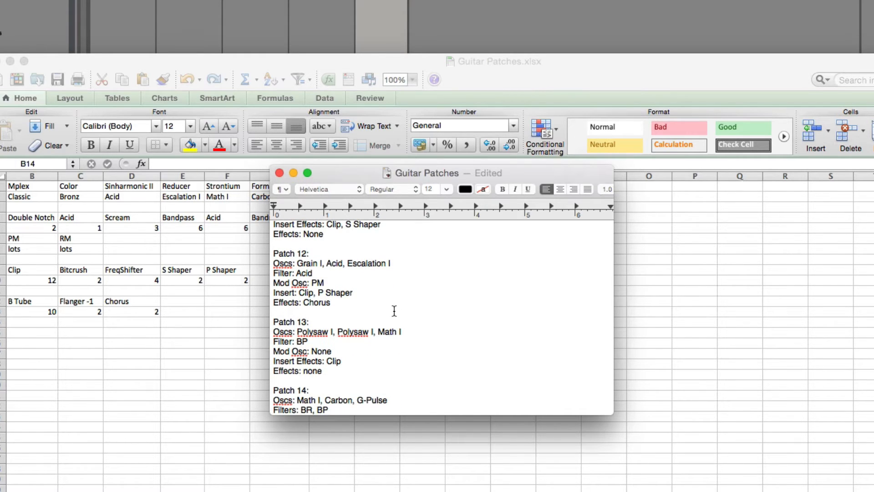
scroll(364, 291, up, 1)
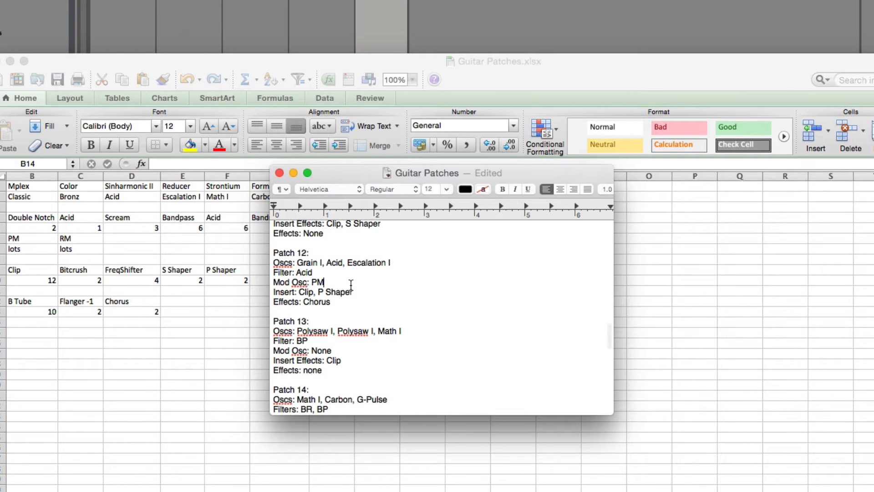
drag(344, 287, 334, 311)
click(326, 297)
scroll(334, 311, down, 3)
scroll(334, 311, down, 2)
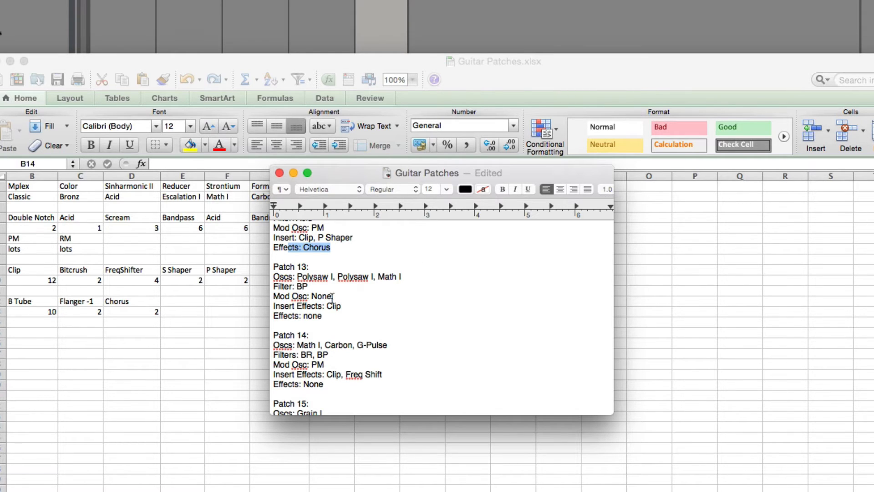
click(359, 308)
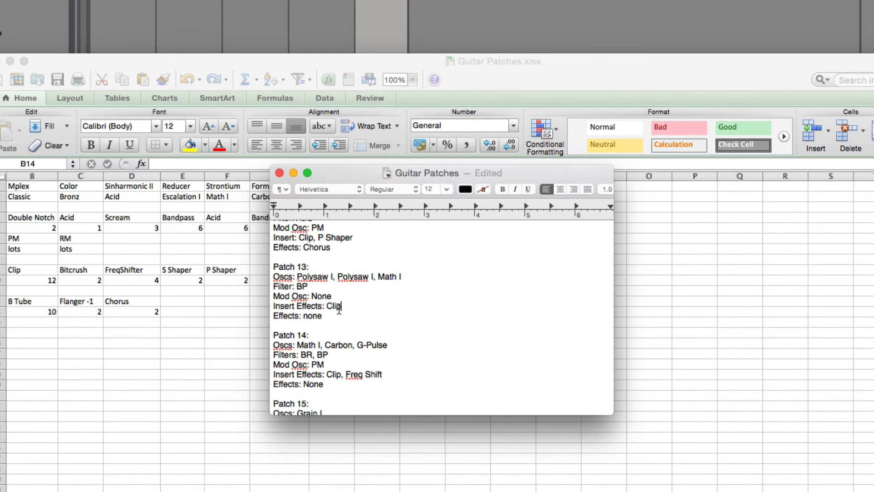
drag(346, 315, 303, 315)
Step: Review the oscillator, filter, modulation, insert and effect settings listed for Patches 14 to 20
scroll(328, 316, down, 5)
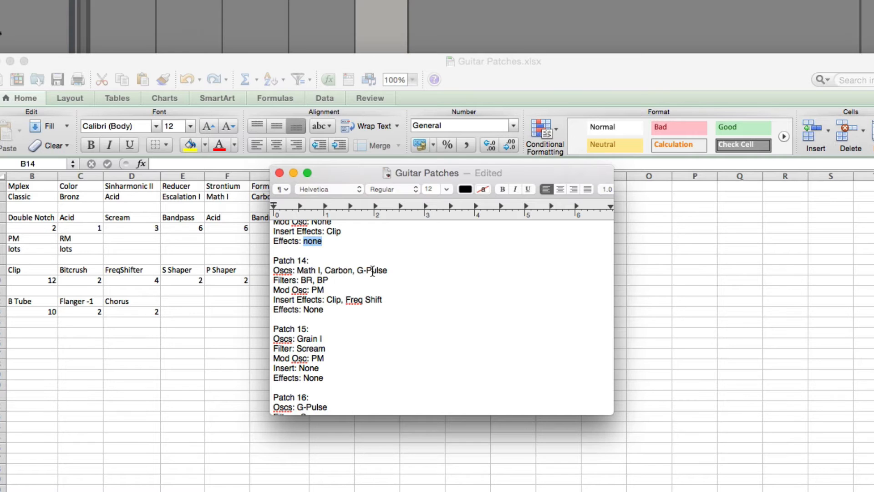
scroll(359, 326, down, 5)
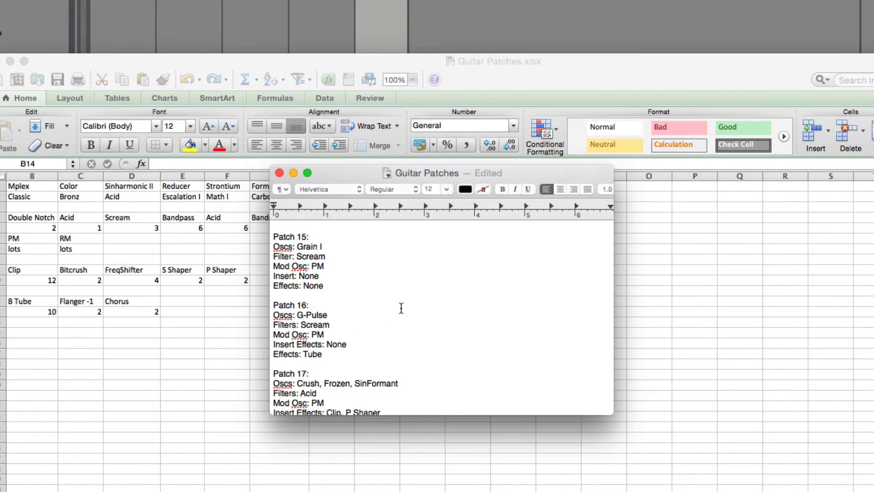
scroll(400, 308, down, 1)
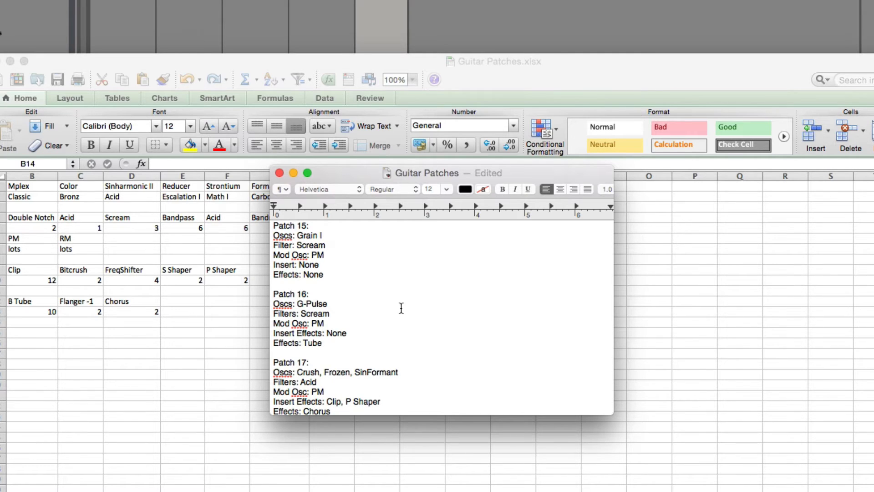
scroll(373, 318, down, 5)
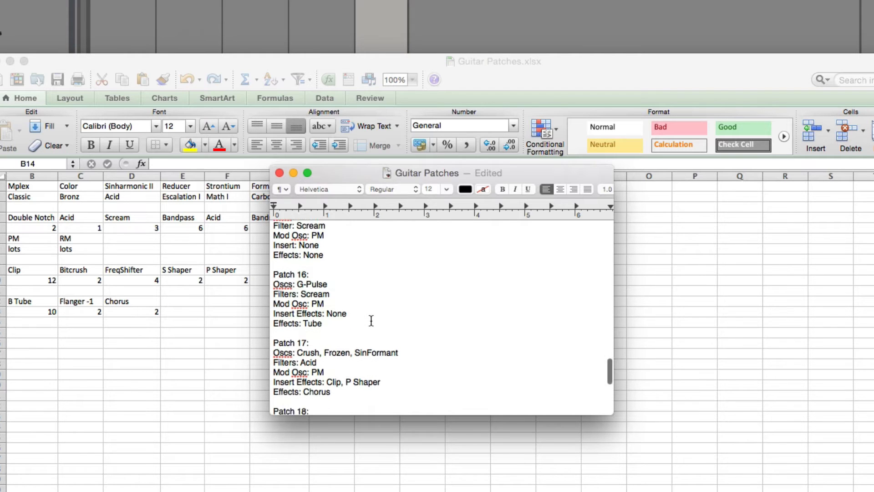
scroll(371, 321, down, 2)
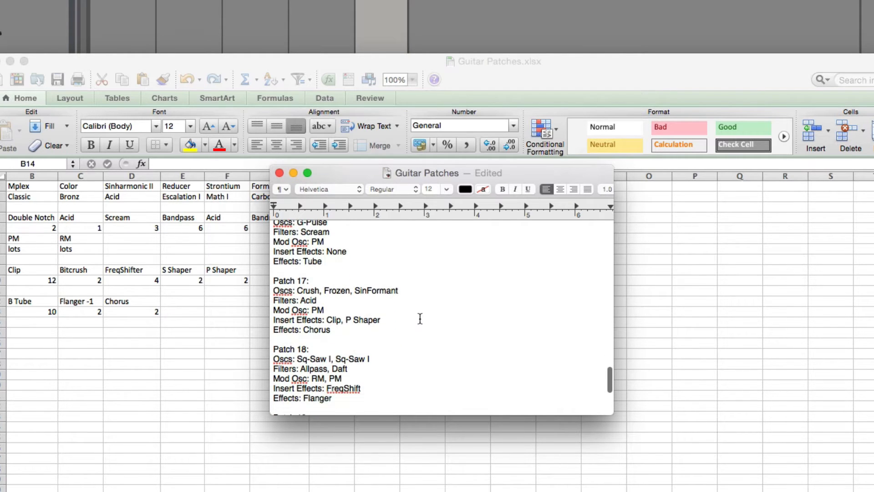
scroll(420, 318, down, 1)
scroll(420, 319, down, 1)
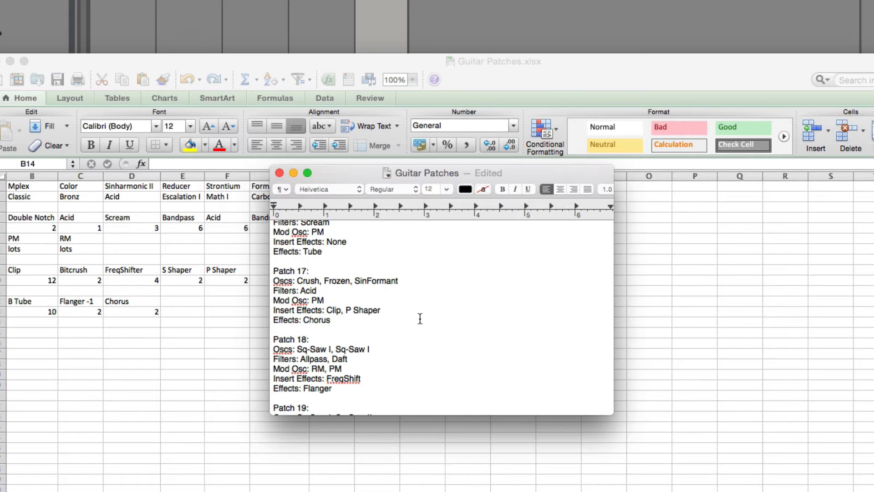
scroll(419, 319, down, 5)
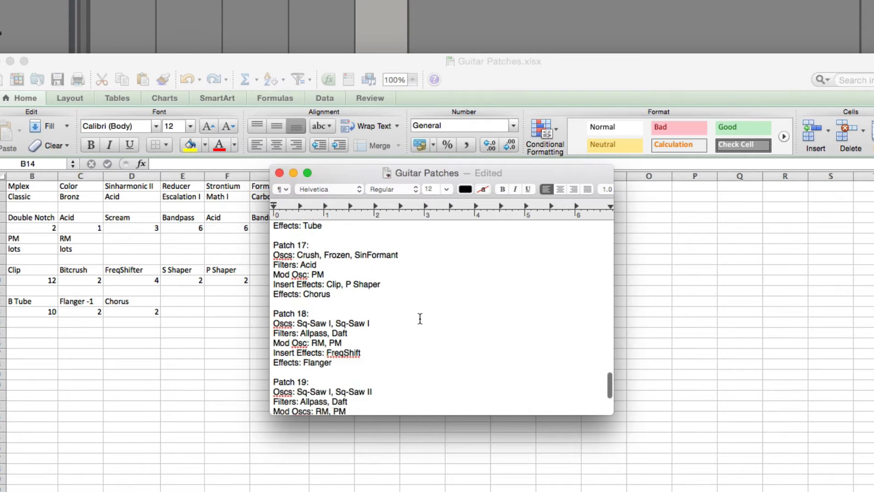
scroll(420, 318, down, 2)
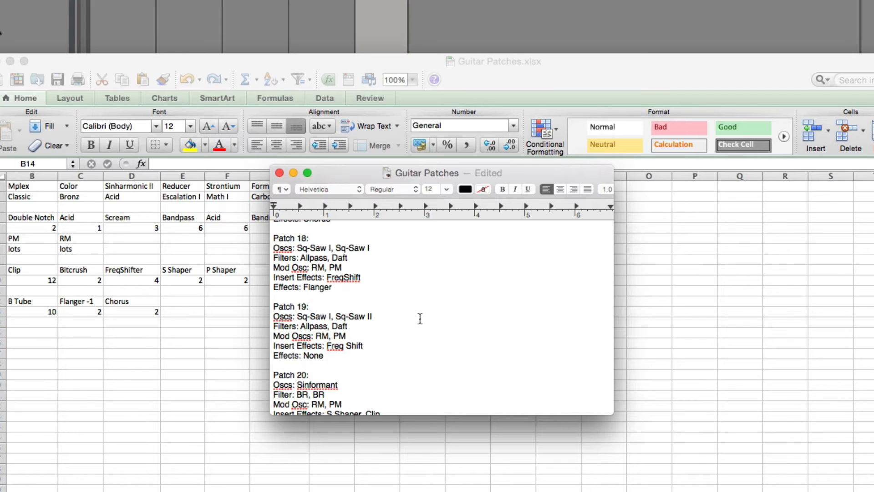
click(388, 285)
scroll(388, 286, down, 2)
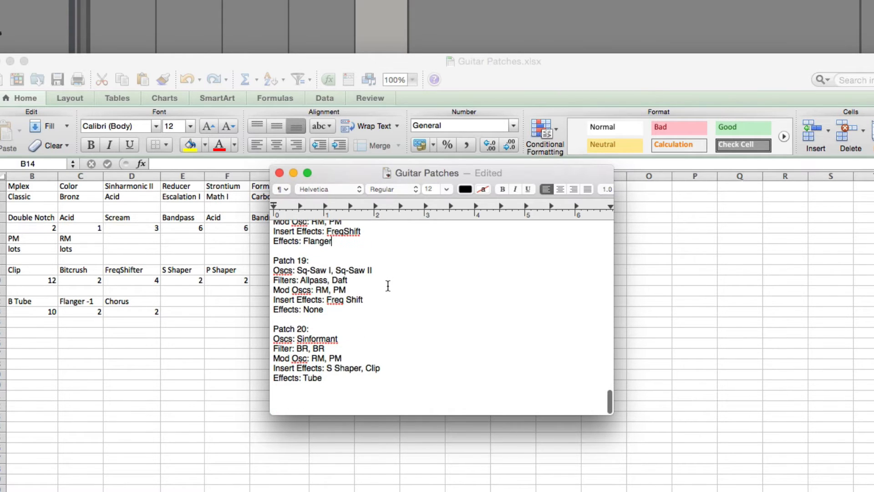
scroll(388, 286, up, 10)
scroll(388, 285, down, 10)
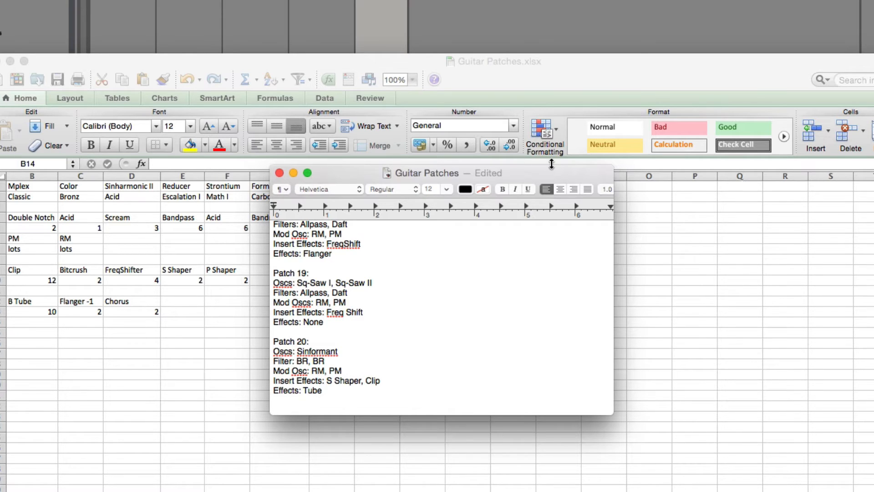
Step: Bring the Guitar Patches.xlsx spreadsheet to the front and select the Acid filter entry in cell F4
click(693, 276)
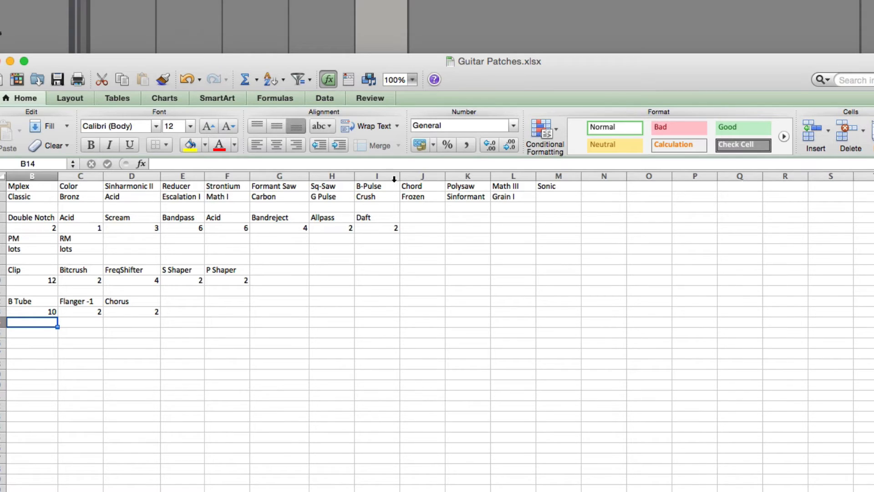
click(543, 266)
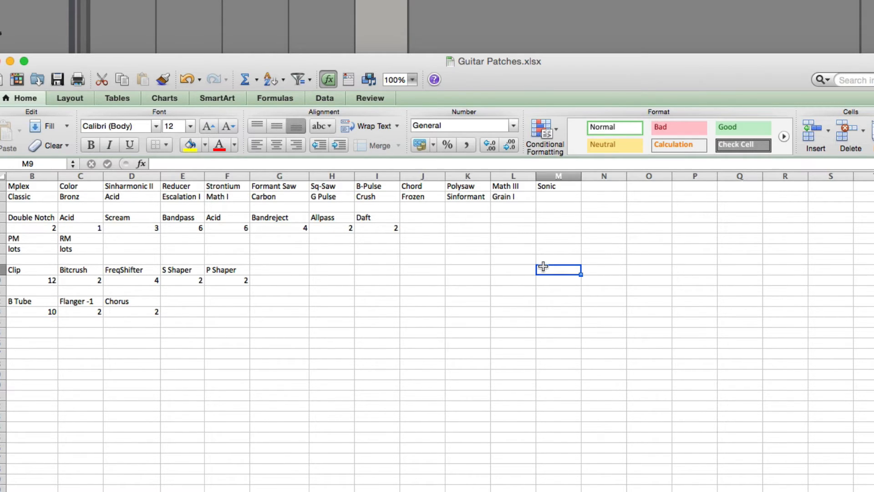
click(208, 216)
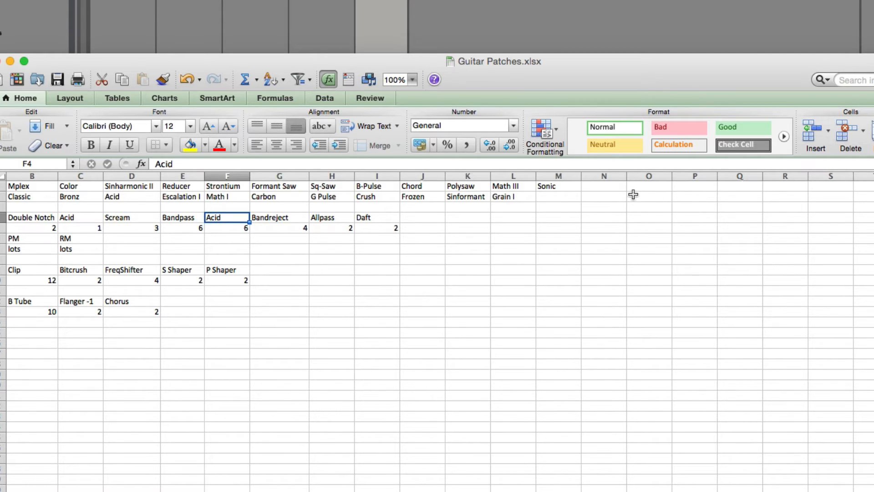
Step: Review the oscillator names listed in row 1, from Mplex in B1 through Math III in L1
click(43, 186)
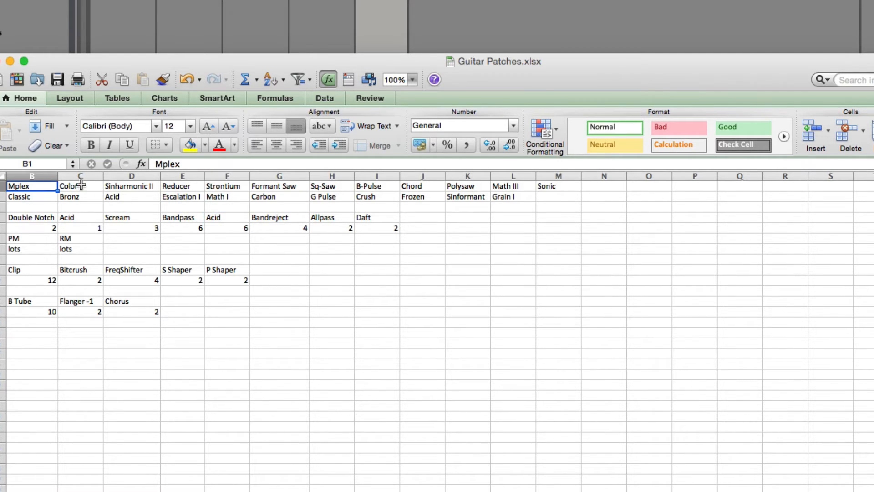
key(Right)
key(Right)
key(Right)
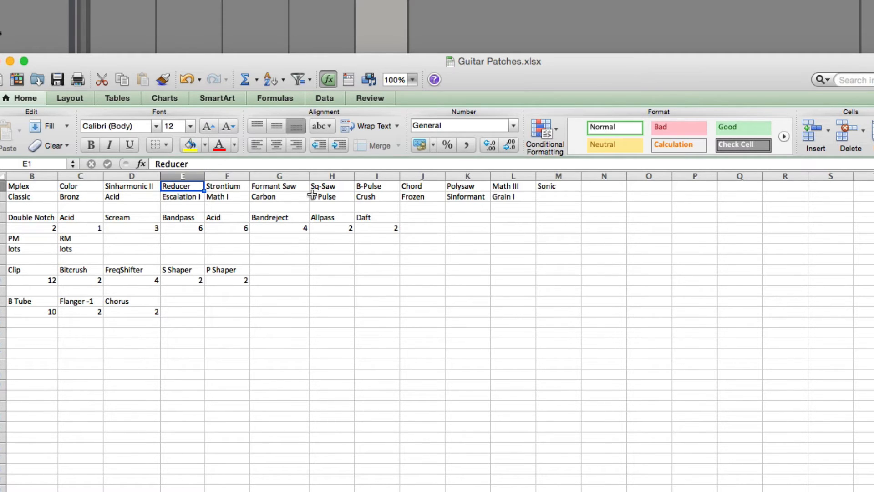
key(Right)
key(Right)
key(Right)
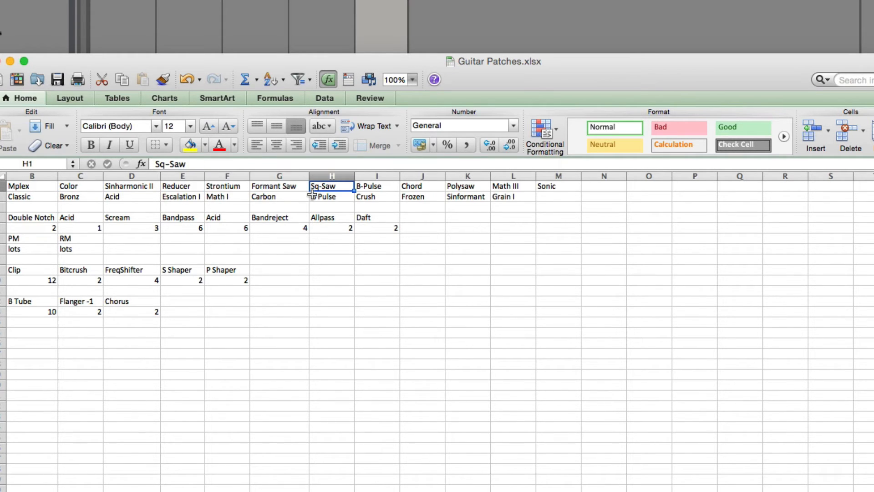
key(Right)
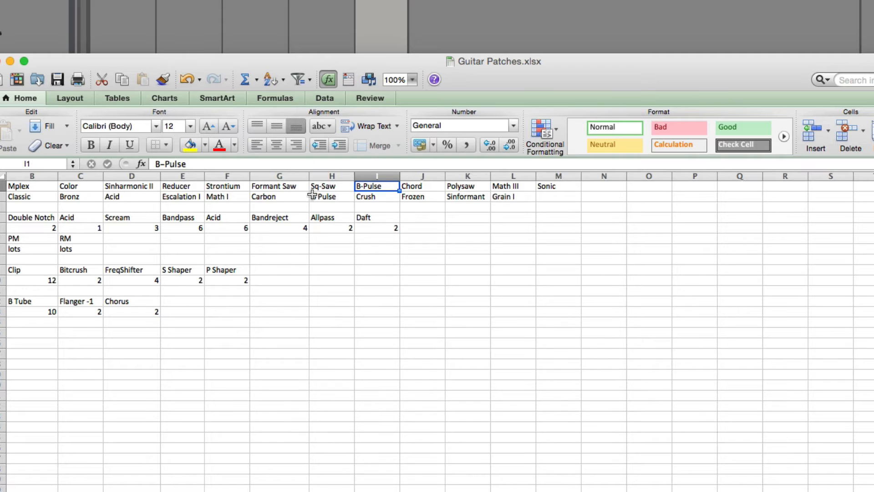
key(Right)
key(Right)
key(Right)
key(Right)
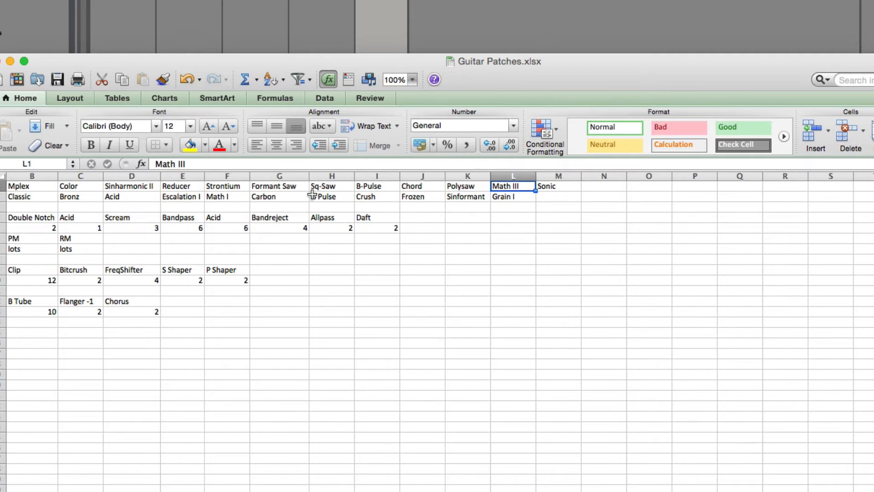
Step: Go back along row 1 and review the oscillator names in row 2, from Acid in D2 through Grain I in L2
key(Left)
key(Left)
key(Left)
key(Left)
key(Left)
key(Left)
key(Left)
key(Left)
key(Left)
key(Left)
key(Left)
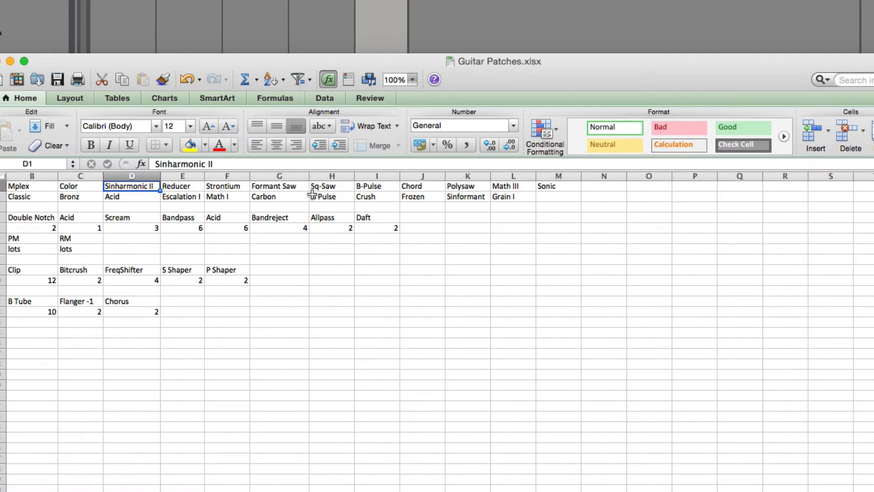
key(Down)
key(Right)
key(Right)
key(Right)
key(Right)
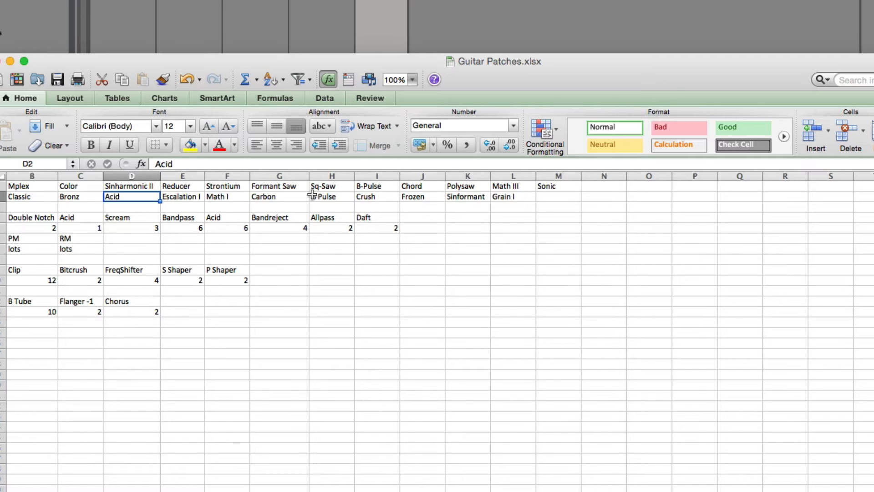
key(Right)
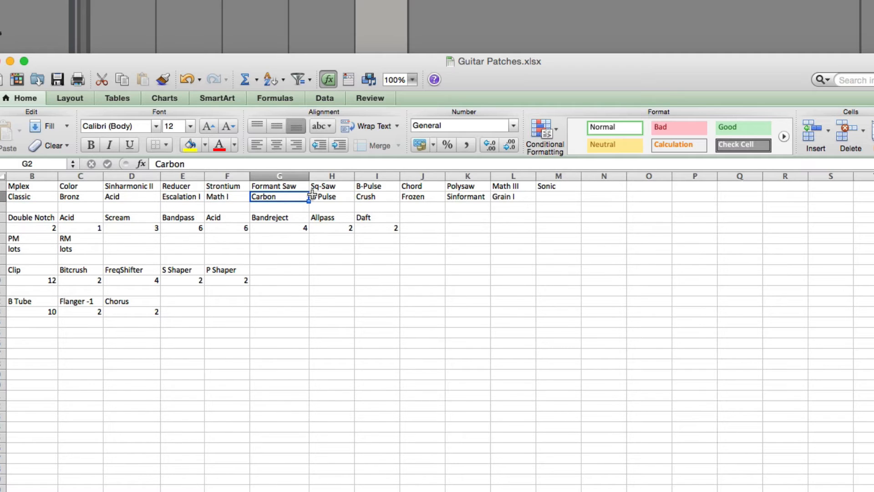
key(Right)
key(Right)
key(Right)
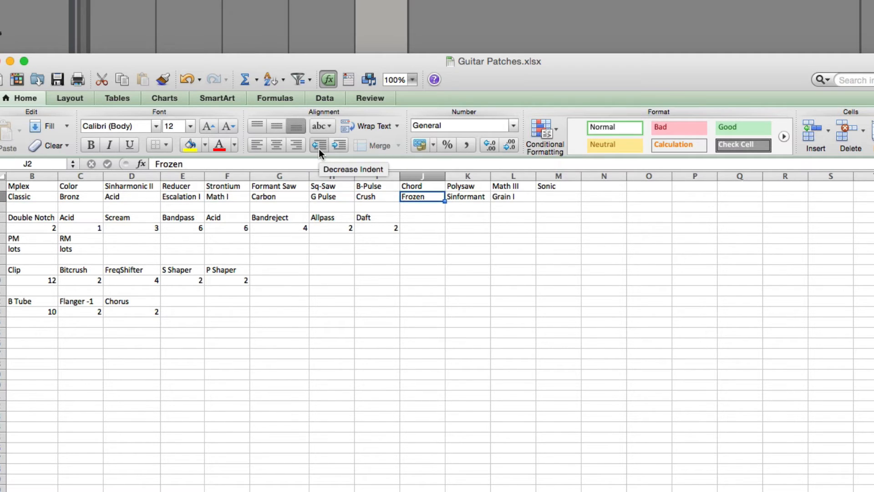
key(Right)
key(Right)
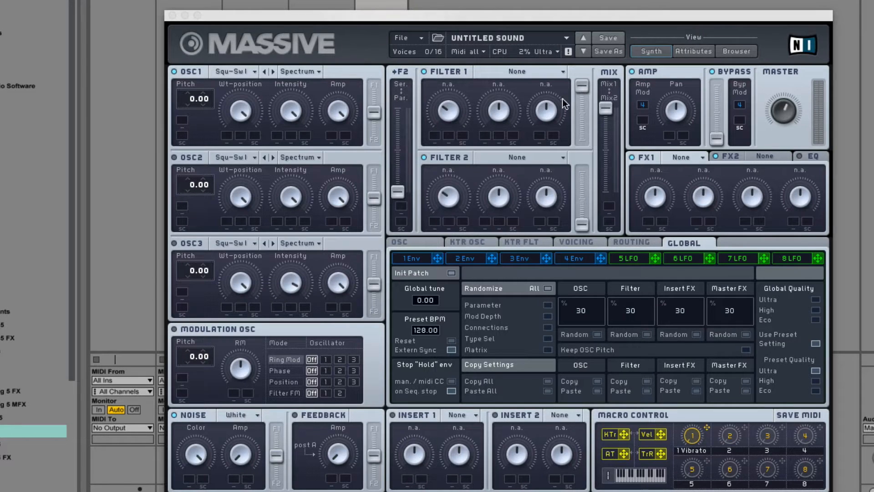
Step: Switch to Massive and look through the wavetables available for OSC1
click(246, 72)
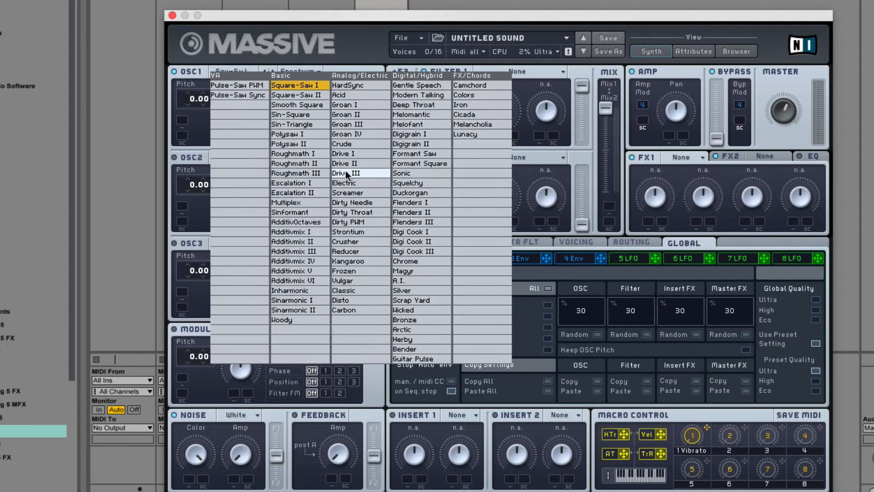
scroll(364, 185, down, 1)
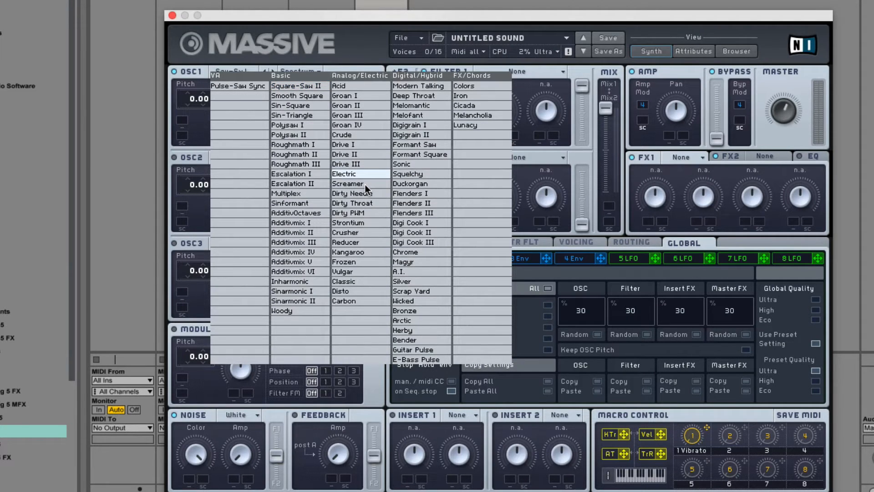
scroll(365, 184, up, 1)
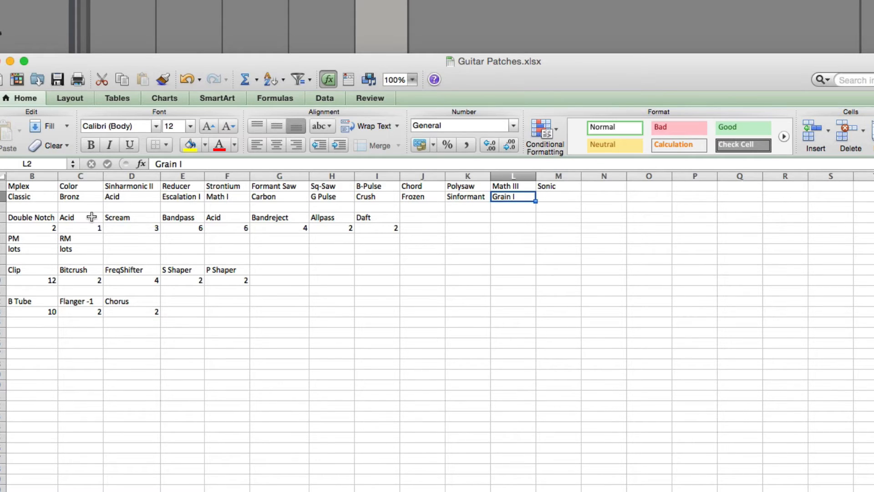
Step: Return to Guitar Patches.xlsx and check the filter entries from Double Notch to Acid, including the duplicate Acid column
click(119, 217)
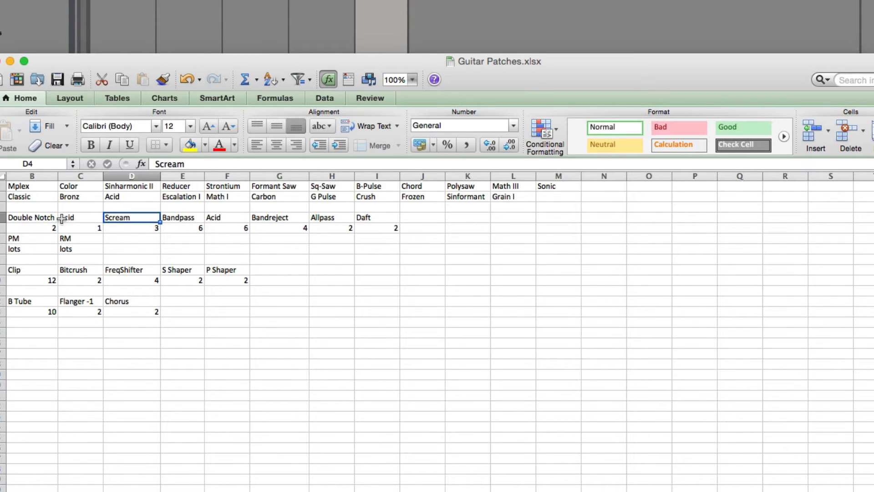
click(55, 218)
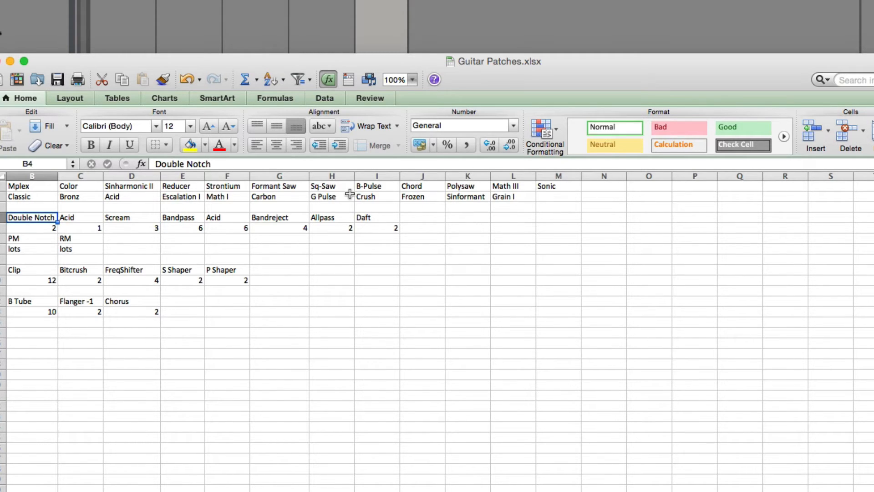
click(88, 225)
click(131, 218)
click(198, 220)
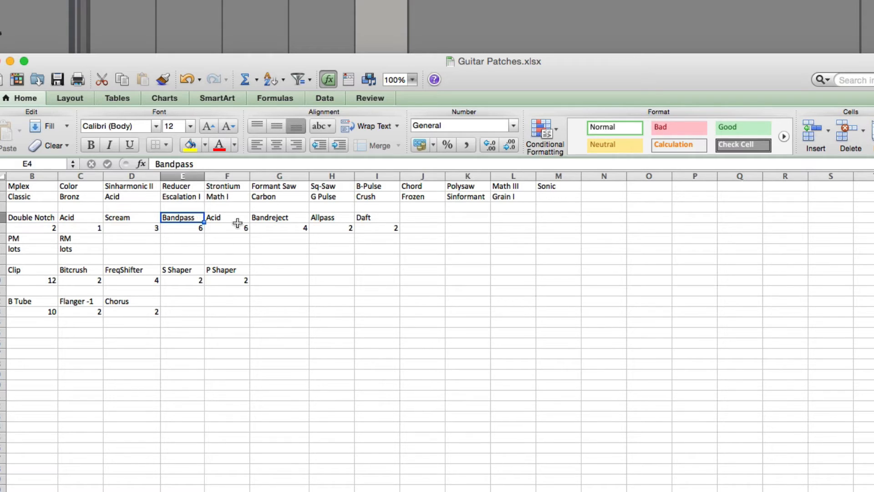
click(245, 224)
click(78, 219)
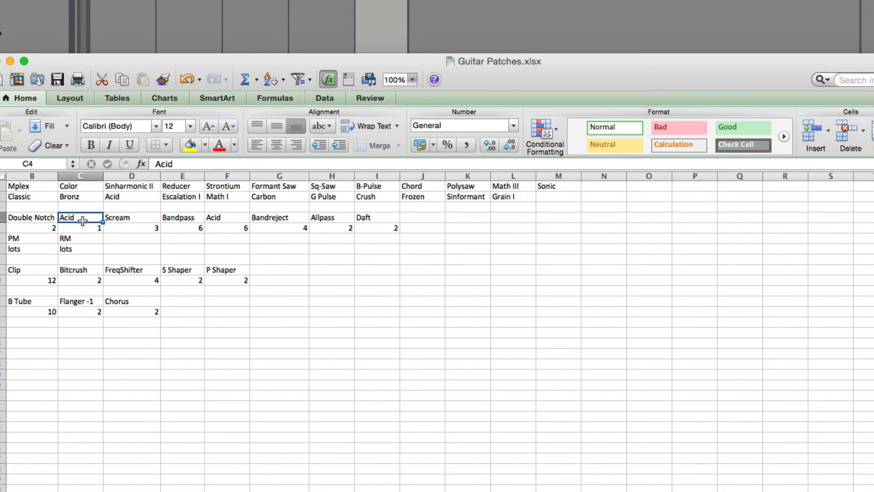
Step: Merge the duplicate Acid filter tallies by setting F5 to 7 and clearing the Acid entry and its count in C4:C5
click(236, 228)
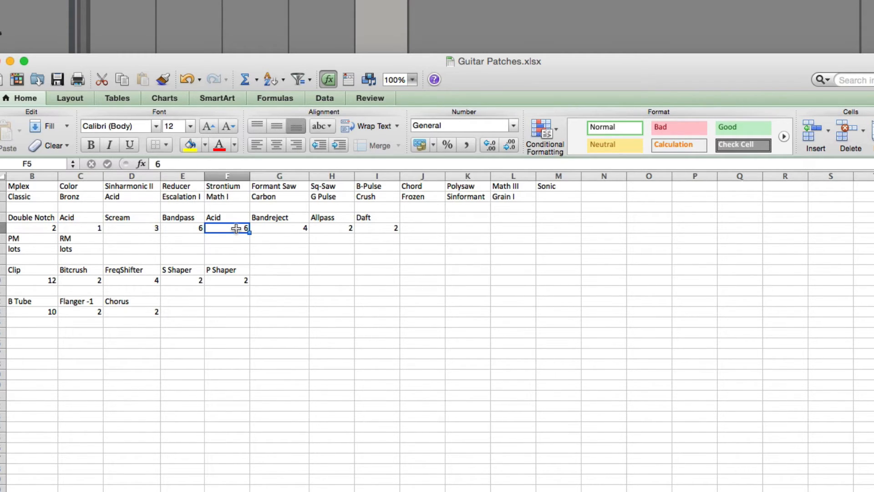
text(7)
key(Left)
key(Left)
key(Left)
key(BackSpace)
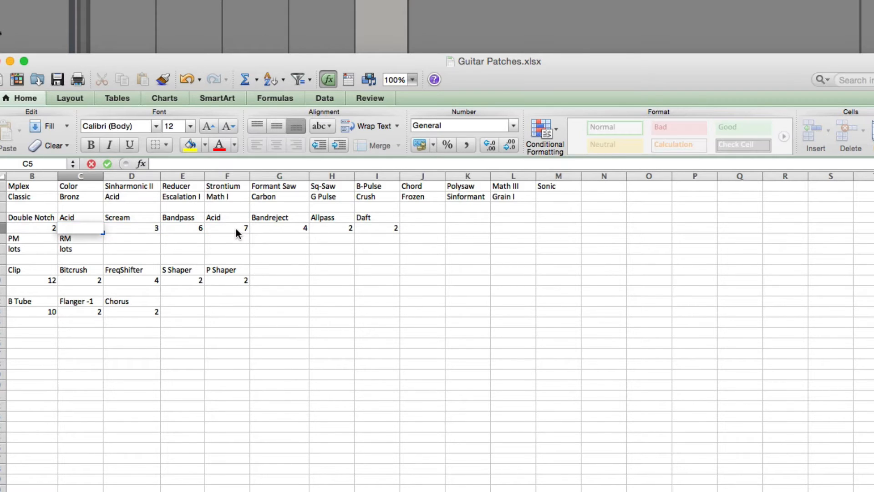
key(Return)
key(Up)
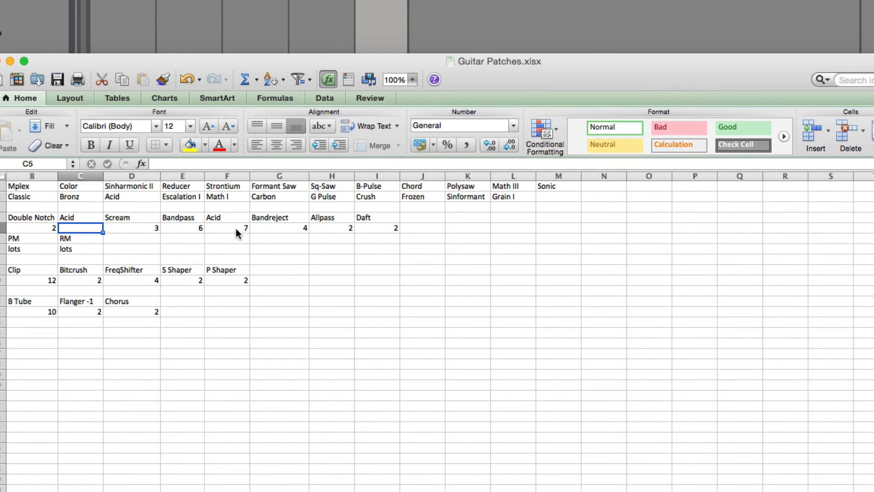
key(Up)
key(BackSpace)
Step: Review the filter names from Acid to Daft in row 4, and their counts in row 5 back to Acid
key(Right)
key(Right)
key(Right)
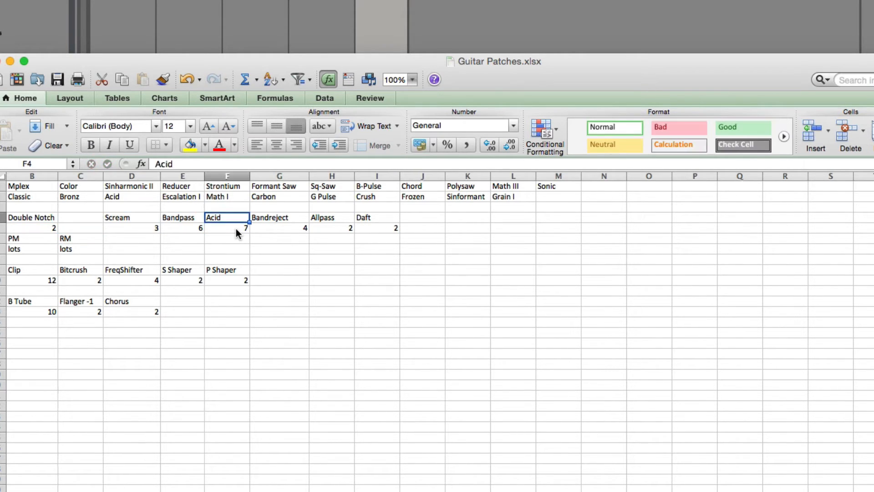
key(Right)
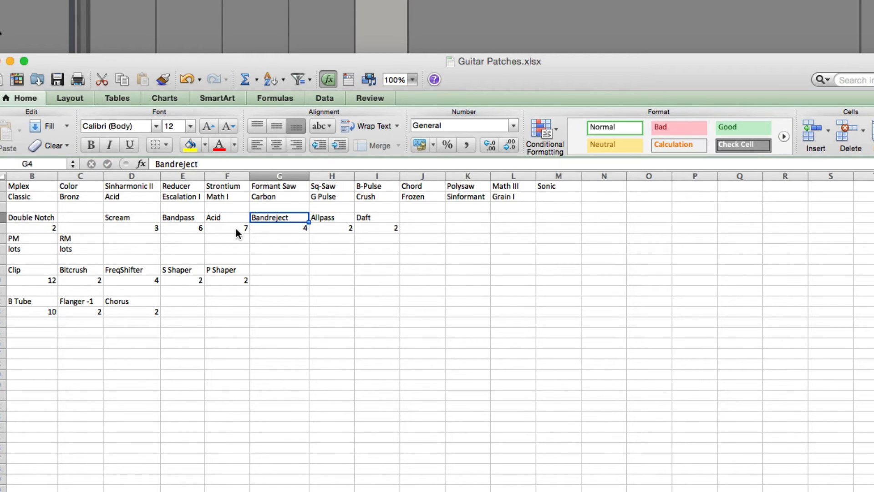
key(Right)
key(Right)
key(Down)
key(Left)
key(Left)
key(Left)
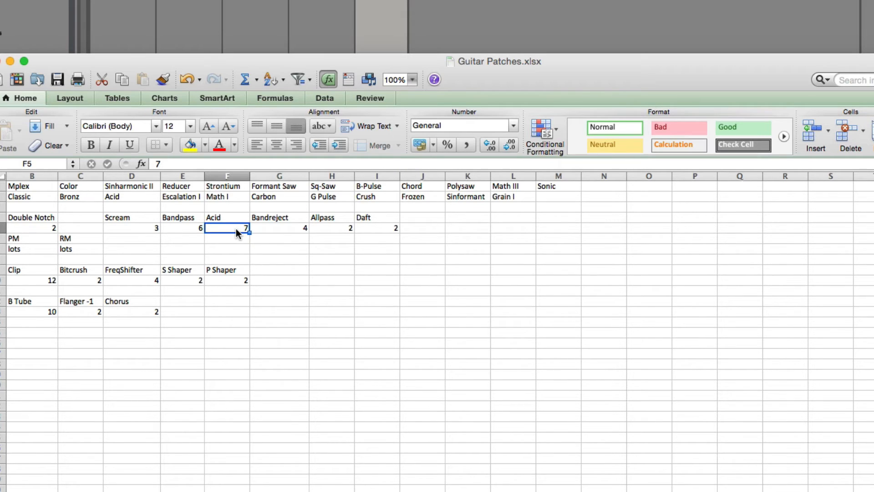
Step: Review the filter names in row 4 from Scream onward past Daft, returning to Scream in D4
key(Left)
key(Left)
key(Up)
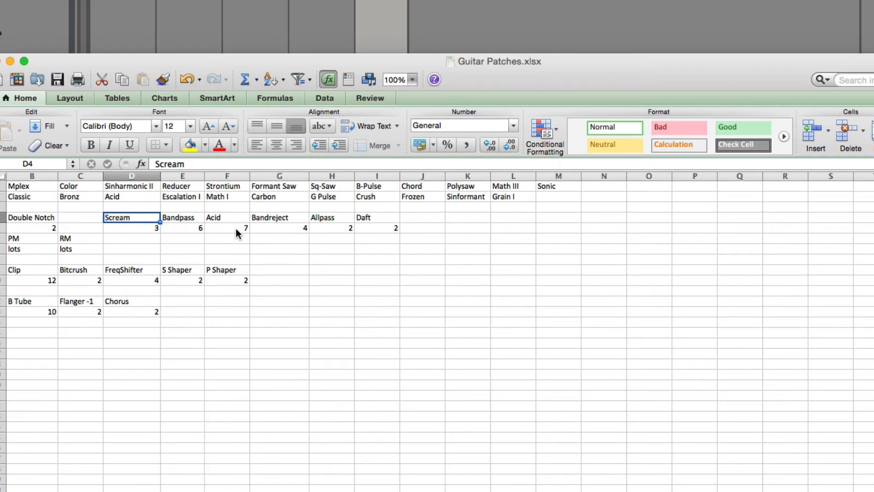
key(Right)
key(Right)
key(Right)
key(Right)
key(Right)
key(Right)
key(Right)
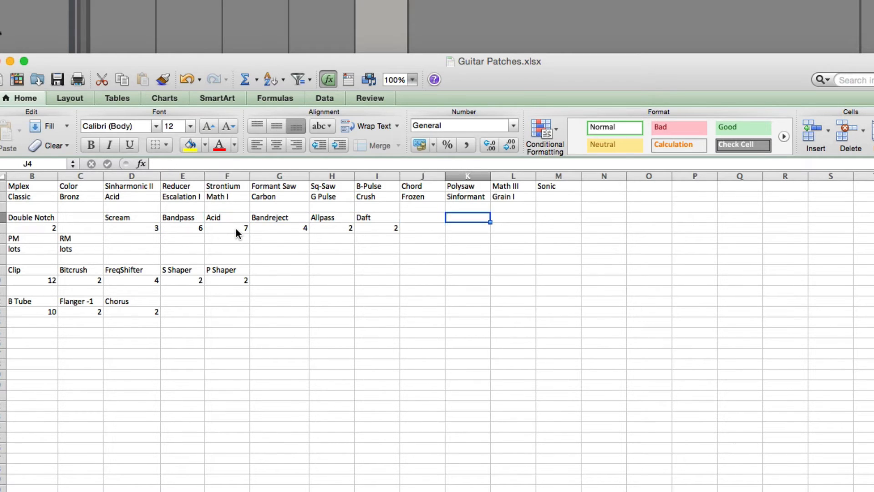
key(Left)
key(Left)
key(Left)
key(Left)
key(Left)
key(Left)
key(Left)
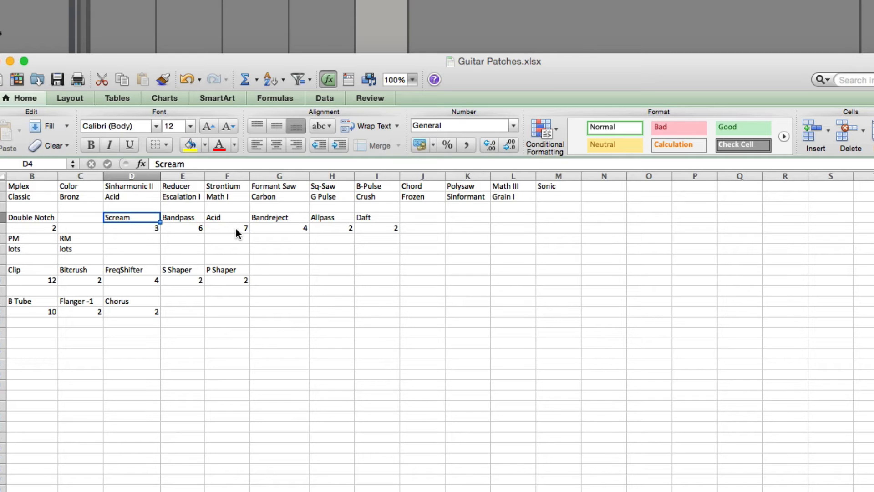
Step: Review the PM and RM modulation entries and their tallies in B6:C7
key(Left)
key(Down)
key(Left)
key(Down)
key(Right)
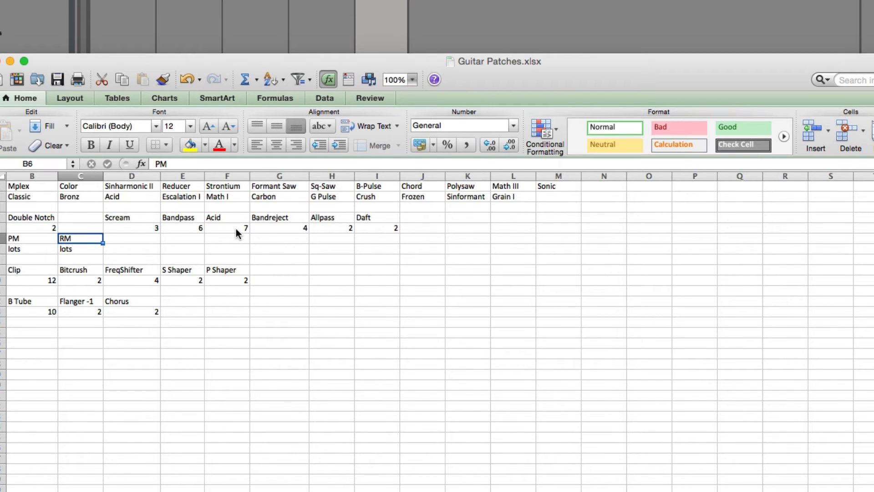
key(Right)
key(Down)
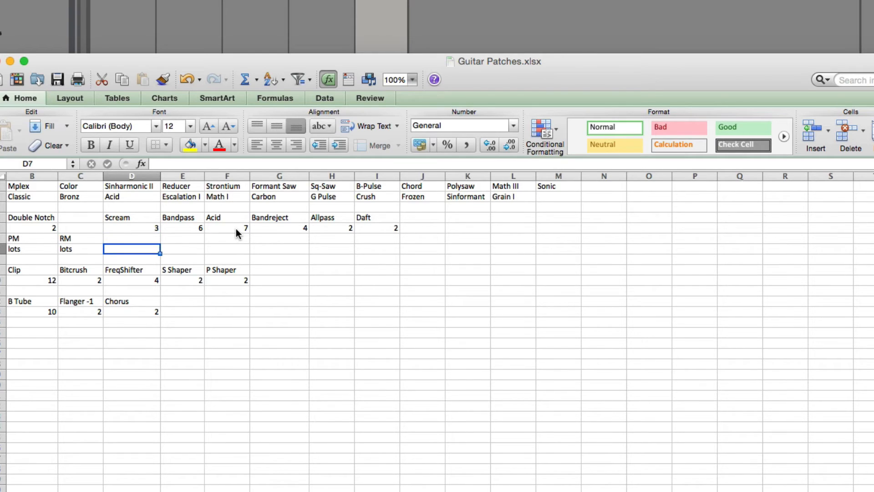
key(Left)
key(Up)
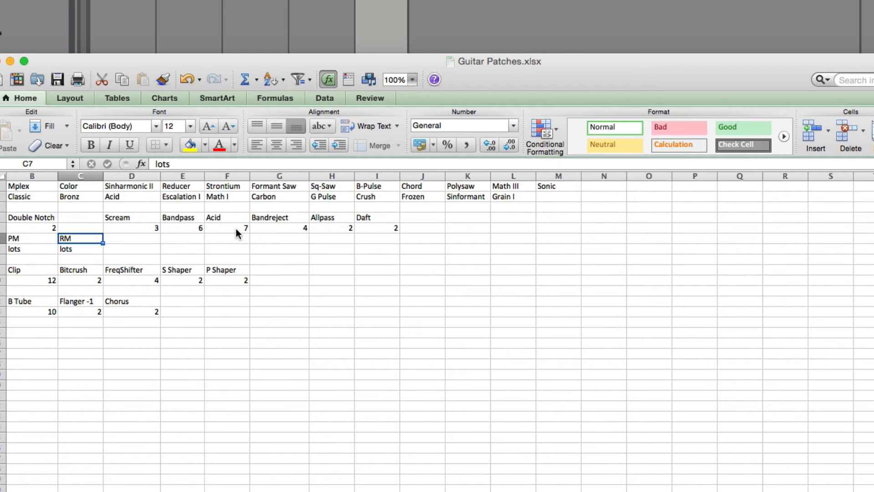
key(Down)
key(Left)
key(Up)
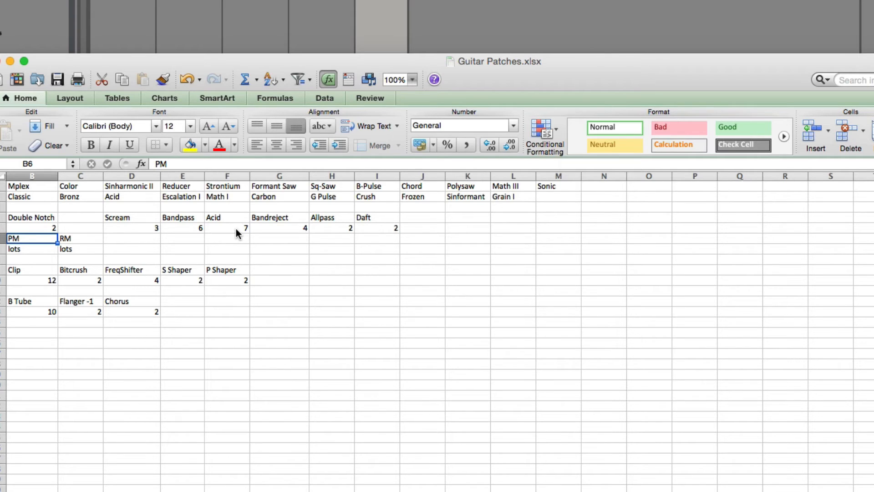
key(Down)
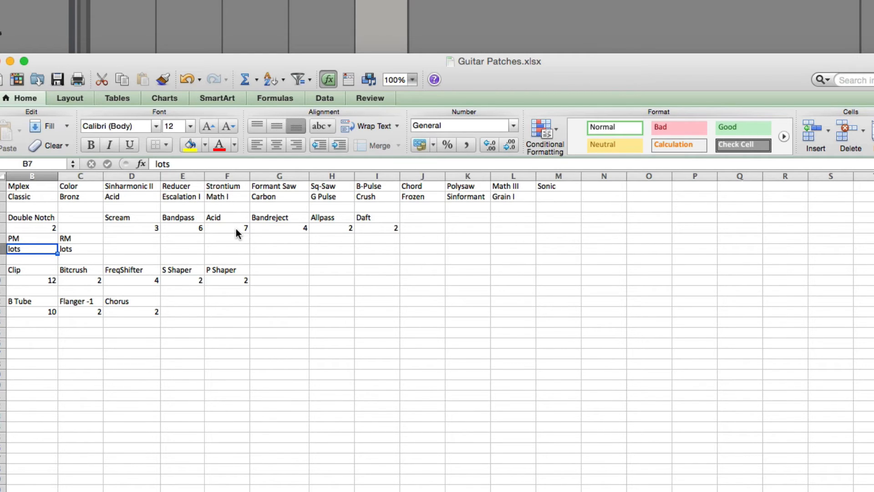
Step: Review the insert effect tallies in rows 9 and 10, from Clip through P Shaper
key(Right)
key(Down)
key(Down)
key(Left)
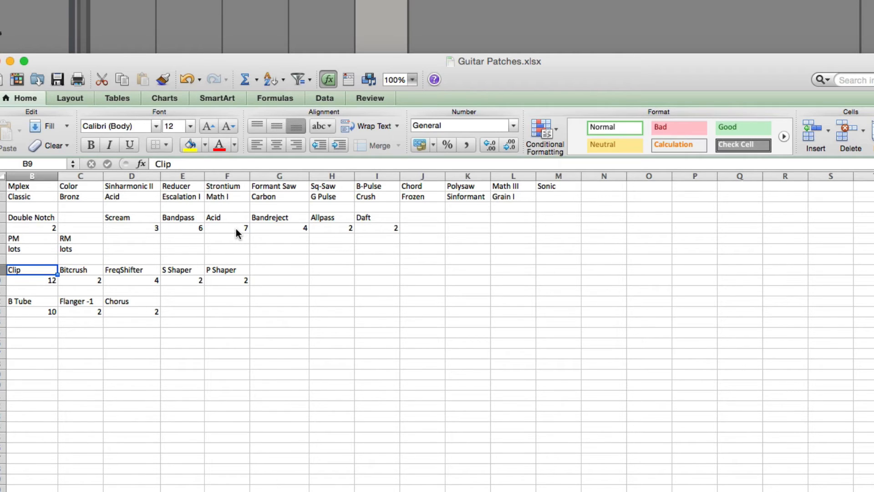
key(Down)
key(Right)
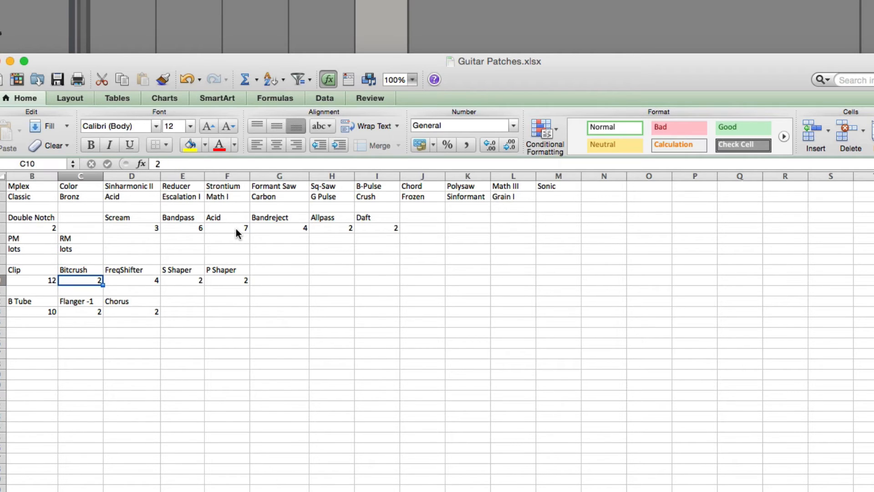
key(Right)
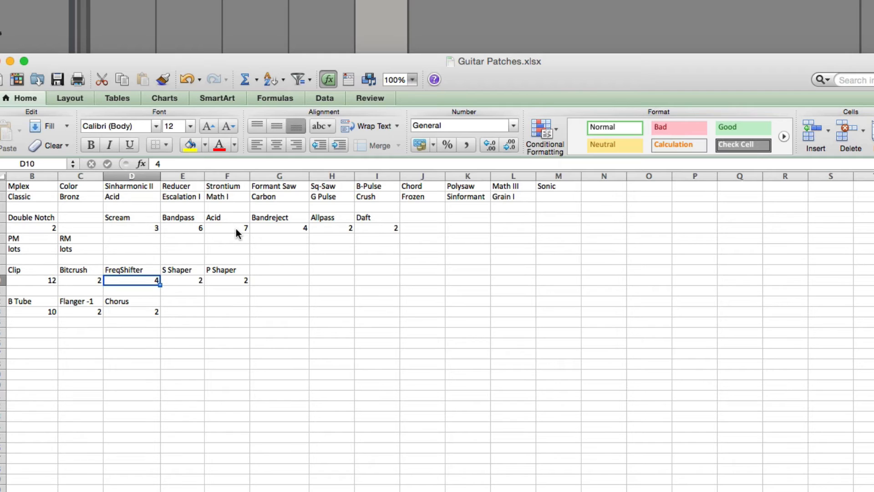
key(Right)
key(Right)
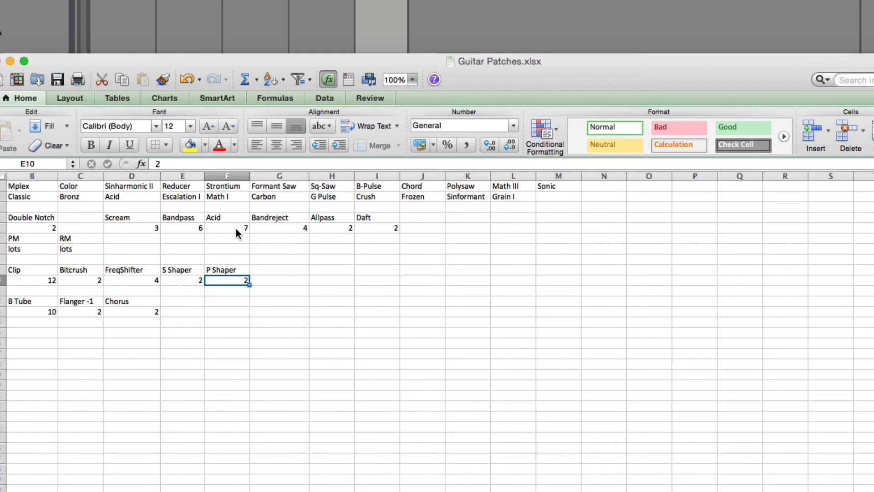
Step: Review the master effect names and tallies in rows 12 and 13, covering B Tube, Flanger -1 and Chorus
key(Down)
key(Down)
key(Left)
key(Left)
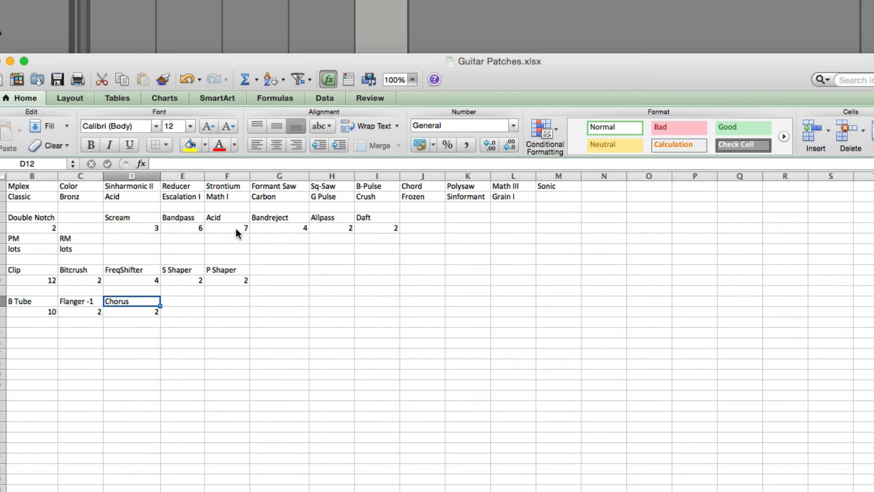
key(Down)
key(Left)
key(Left)
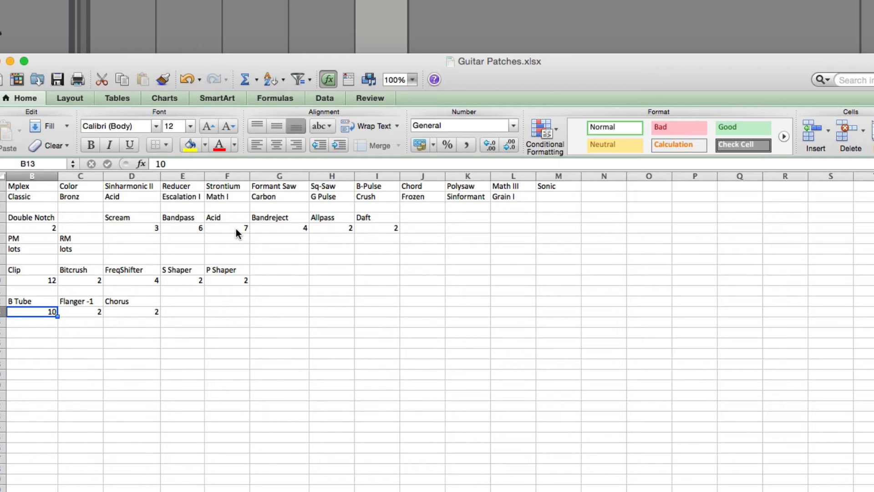
key(Right)
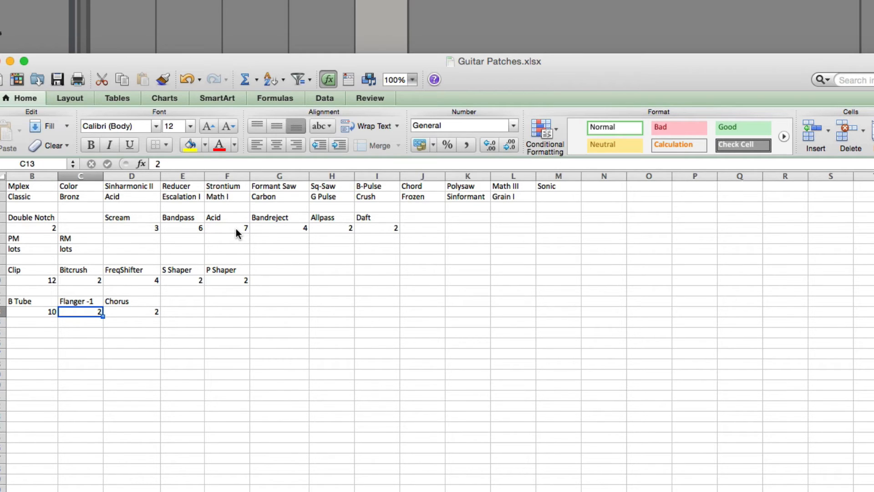
key(Right)
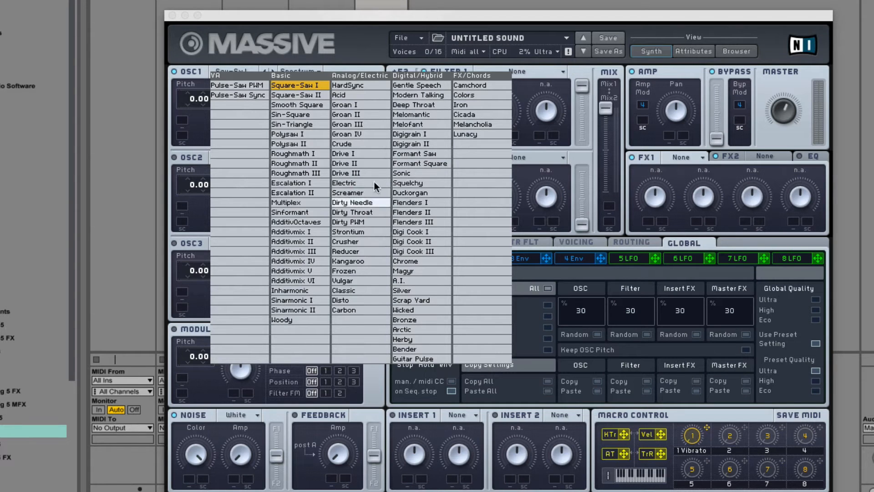
Step: Load STM_MSV_GTR01_LeadPreset05 from the Guitars folder in Massive's sound browser and return to the Synth view
click(711, 49)
click(718, 55)
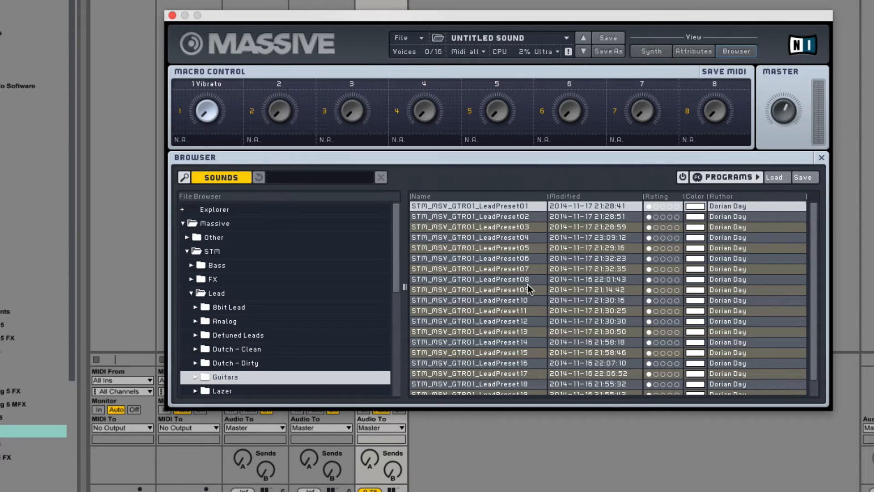
double_click(517, 245)
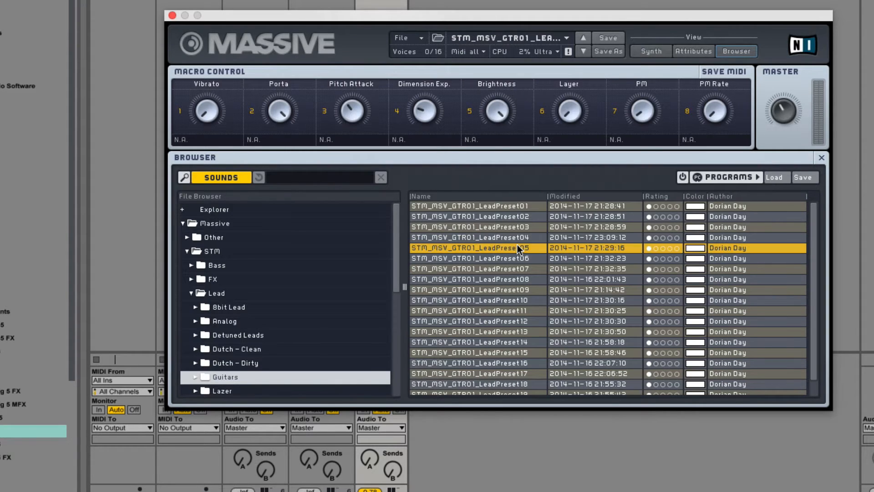
click(656, 51)
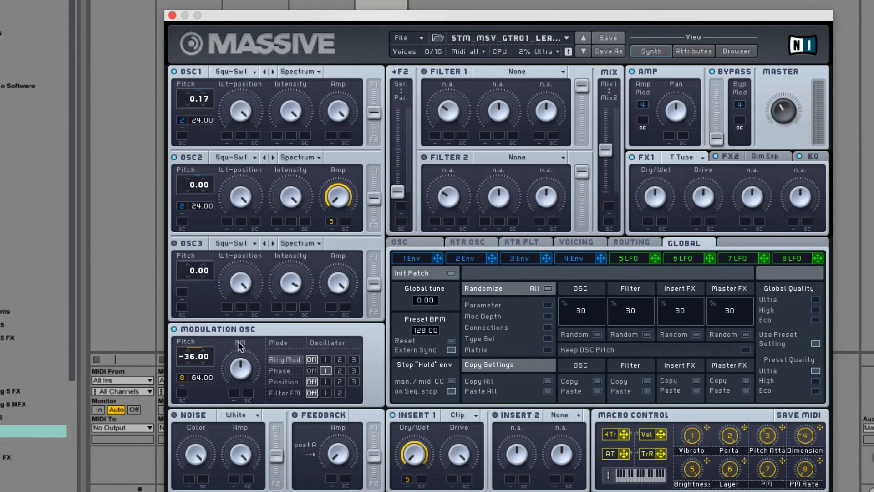
Step: Examine the modulation oscillator's Phase setting, the FX2 Dim Exp controls and the shapes of envelopes 4 and 2
click(282, 370)
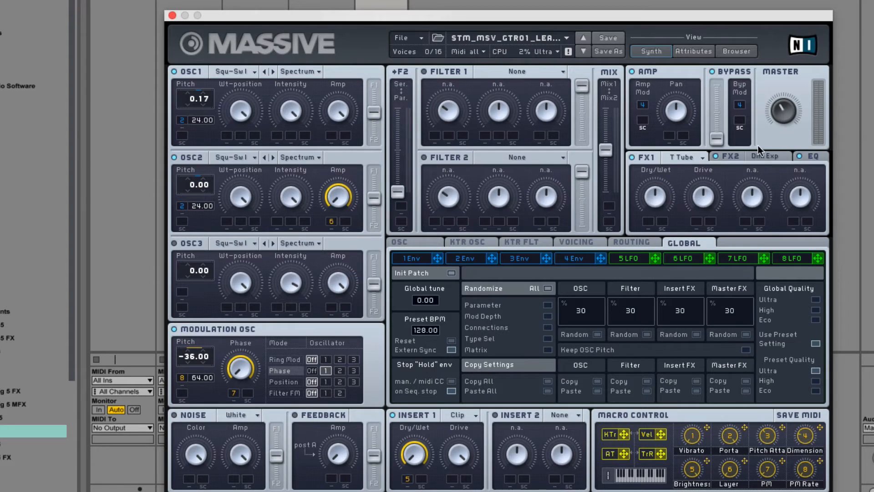
click(730, 157)
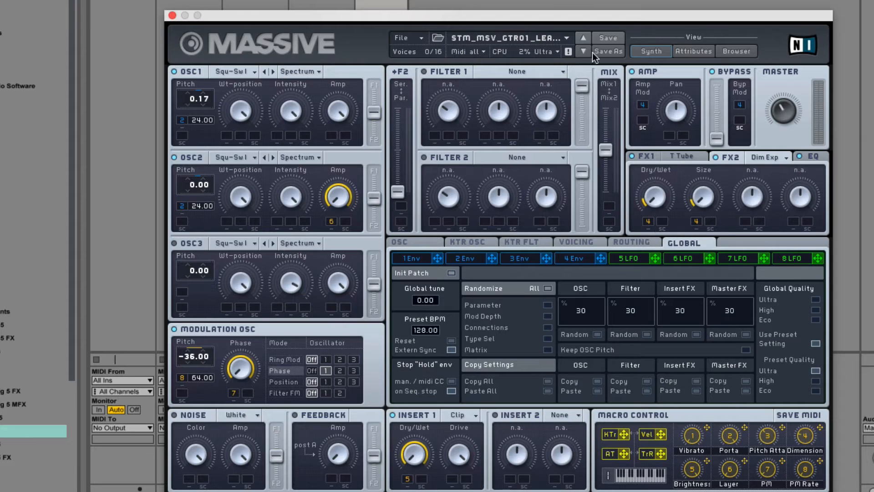
click(568, 258)
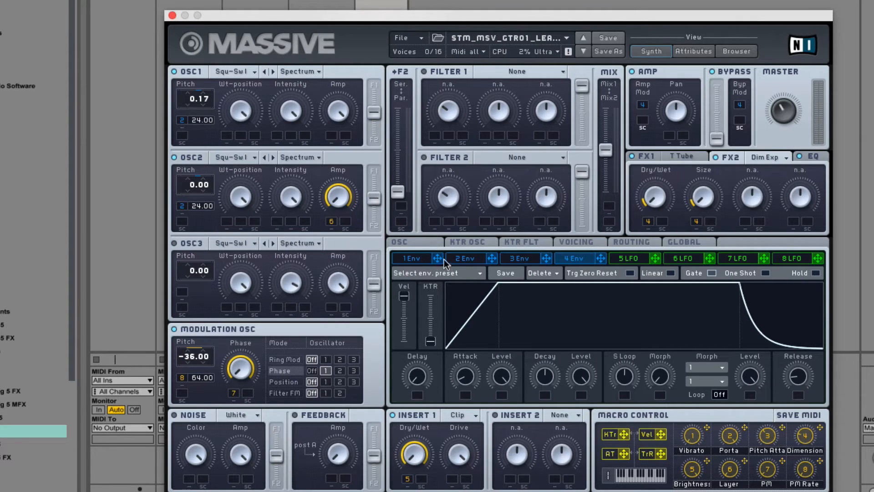
click(465, 262)
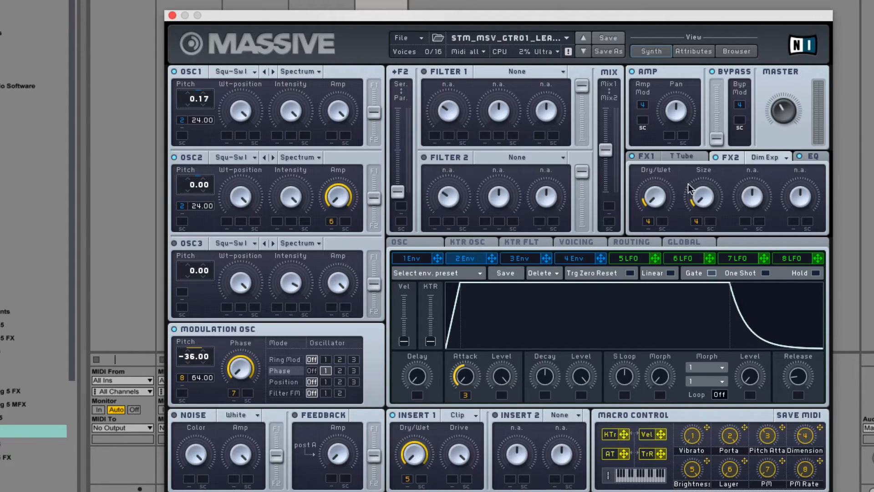
Step: Examine the preset's voicing mode, oscillator glide and vibrato settings, and signal routing
click(577, 242)
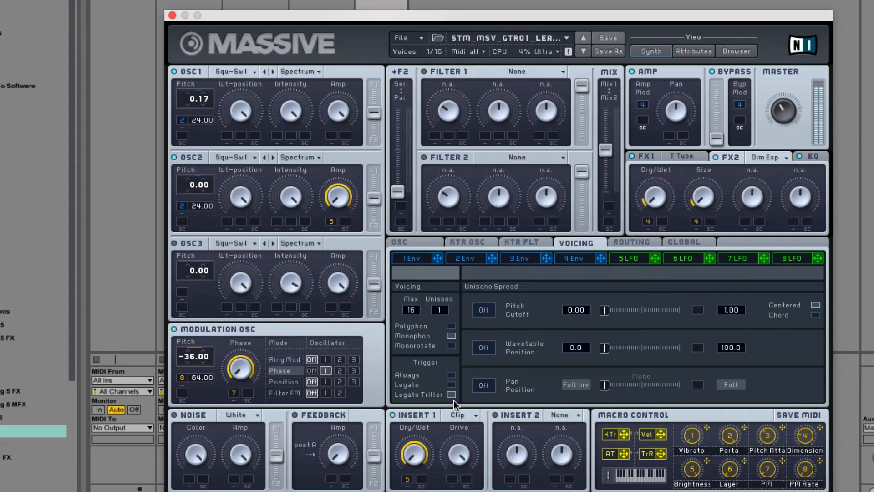
click(422, 240)
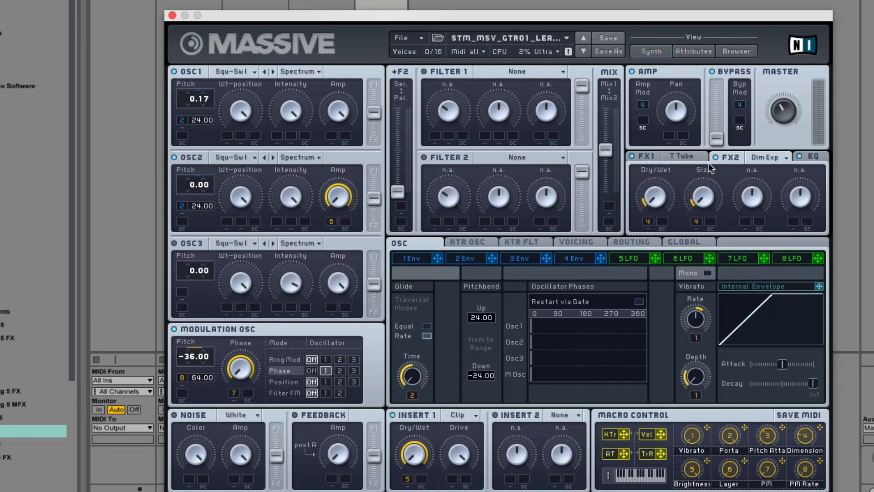
click(642, 242)
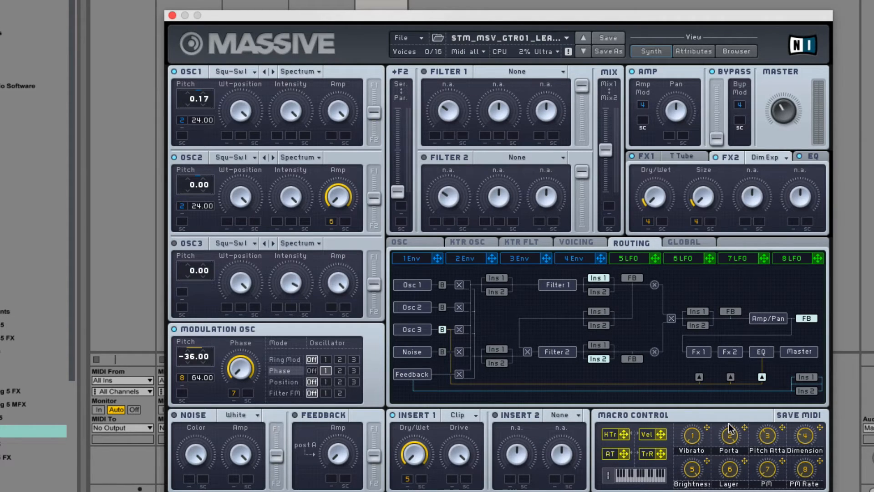
click(408, 241)
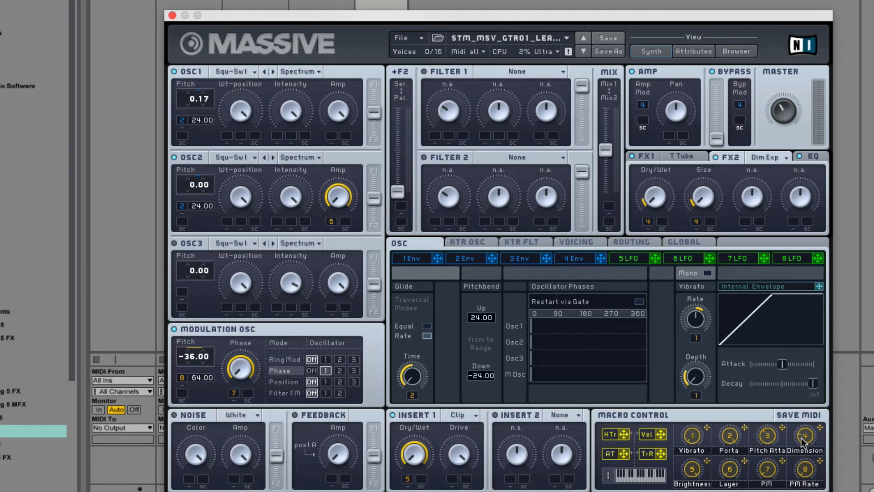
Step: Examine the shapes of envelopes 3 and 1 and the macro modulation on the EQ
click(534, 258)
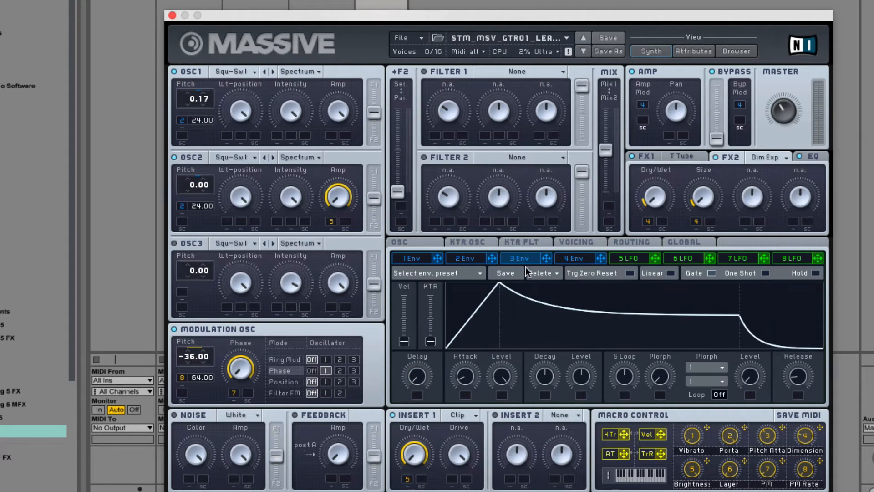
click(419, 258)
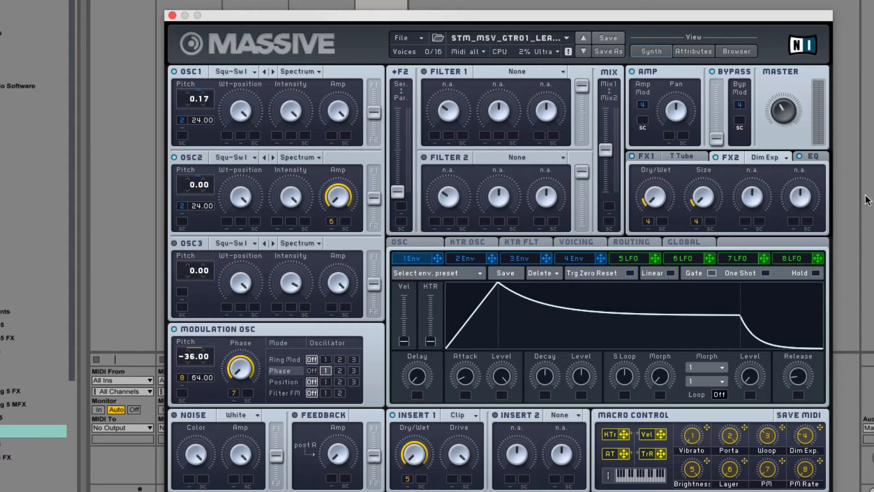
click(813, 157)
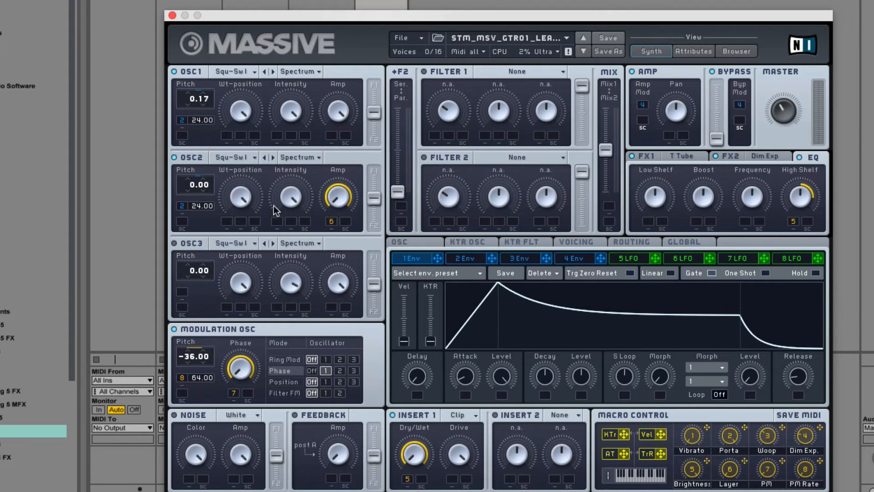
Step: Remove the Layer macro's modulation from OSC2's Amp, and assign macro 6 to it again
double_click(331, 221)
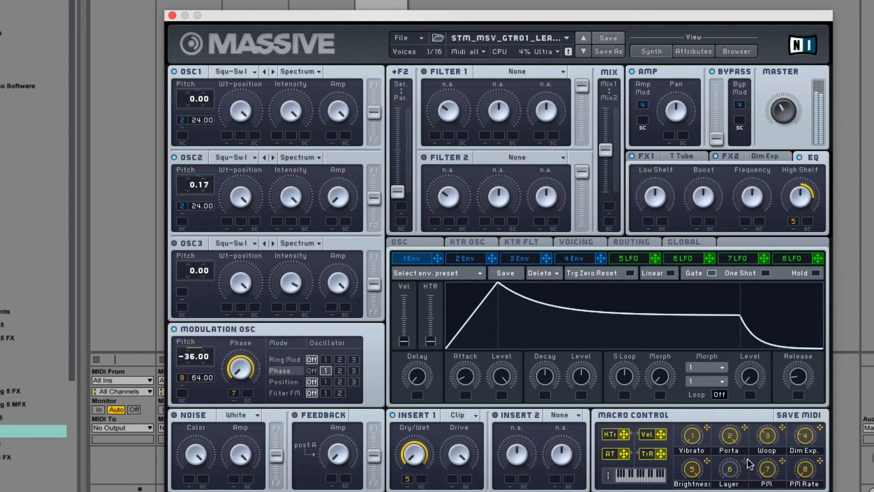
drag(746, 461, 331, 222)
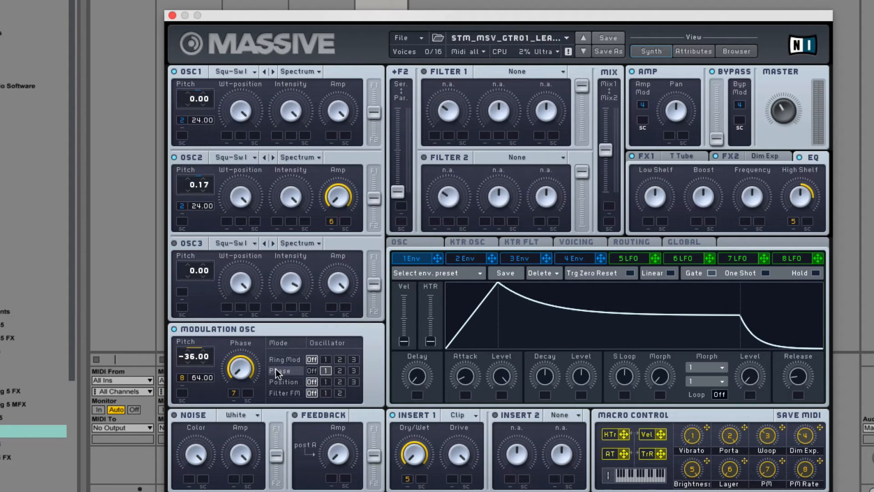
click(244, 367)
key(BackSpace)
key(BackSpace)
key(BackSpace)
key(BackSpace)
text(M)
Step: Load STM_MSV_GTR01_LeadPreset09 from the Guitars folder in the sound browser and return to the Synth view
click(736, 51)
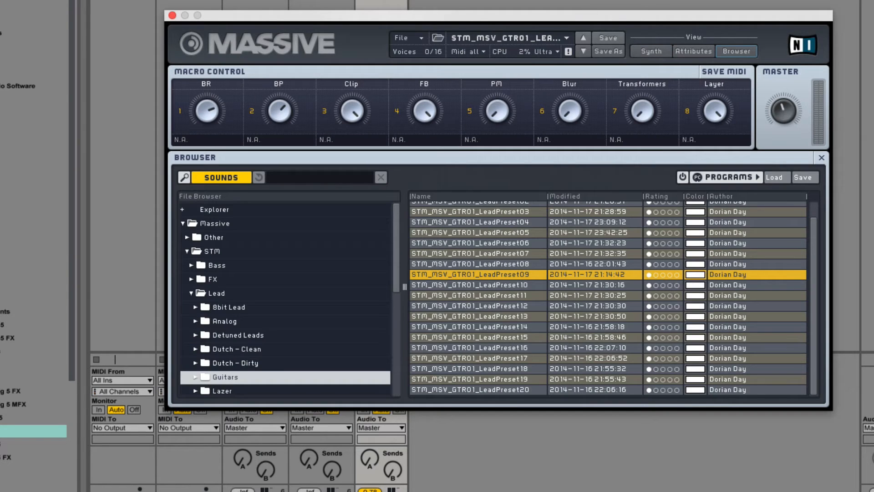
click(653, 52)
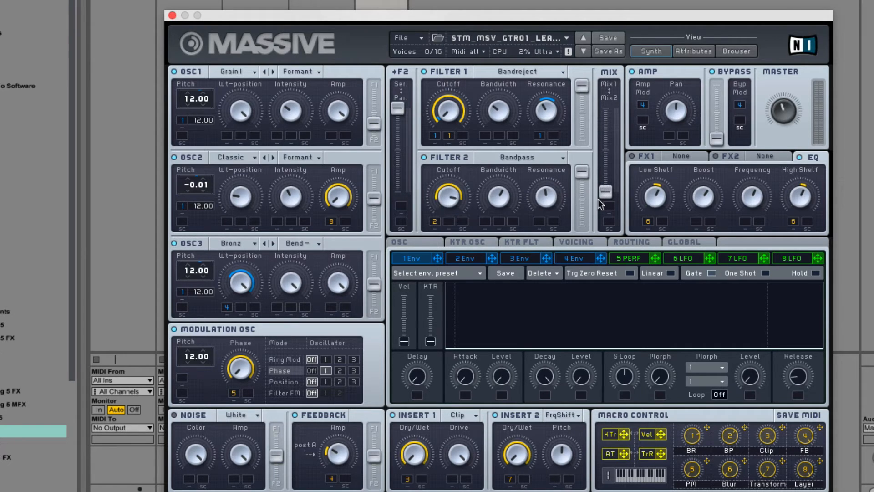
Step: Examine the FX1, FX2 and EQ sections and the shapes of envelopes 4 and 1
click(647, 155)
click(726, 157)
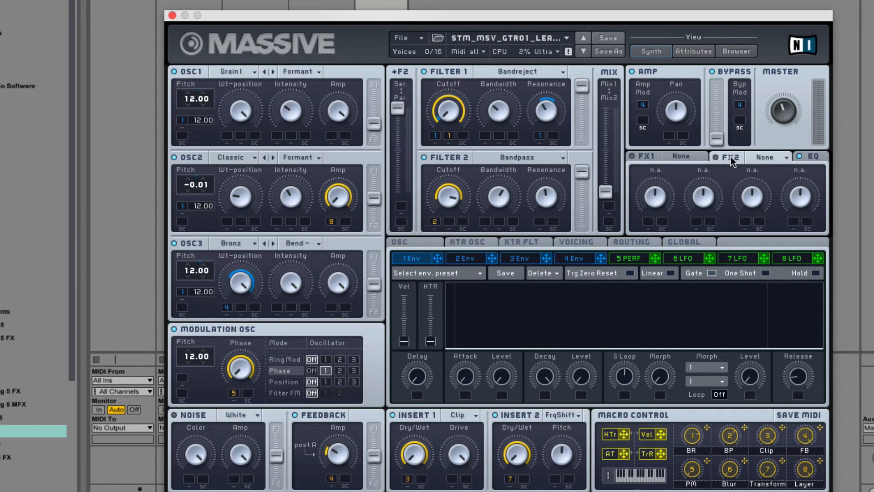
click(814, 156)
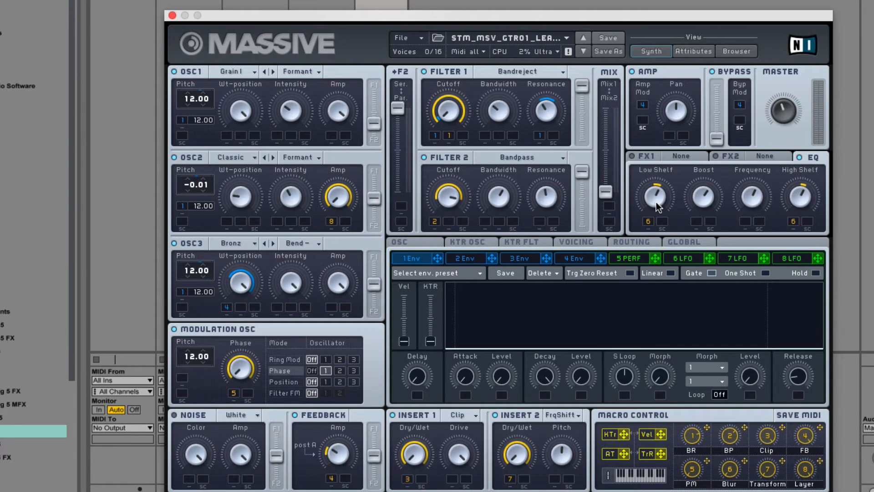
click(570, 259)
mouse_move(464, 376)
mouse_down()
mouse_move(466, 402)
mouse_move(469, 377)
mouse_up()
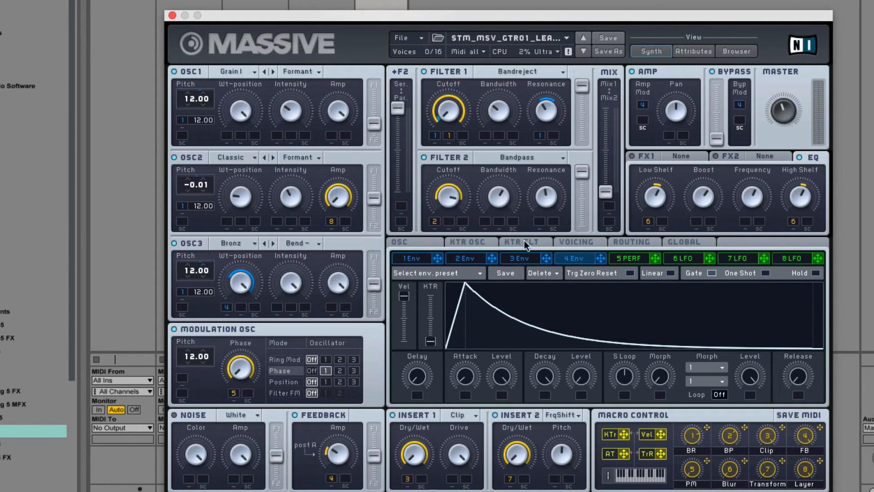
click(415, 260)
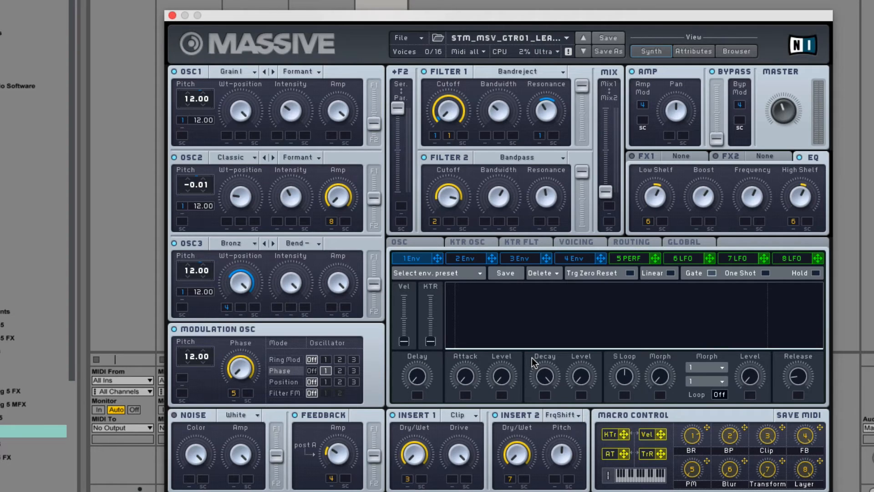
Step: Remove the envelope 1 modulation from the pitch of all three oscillators and from Filter 1's Resonance and Cutoff
double_click(183, 292)
click(181, 206)
double_click(182, 206)
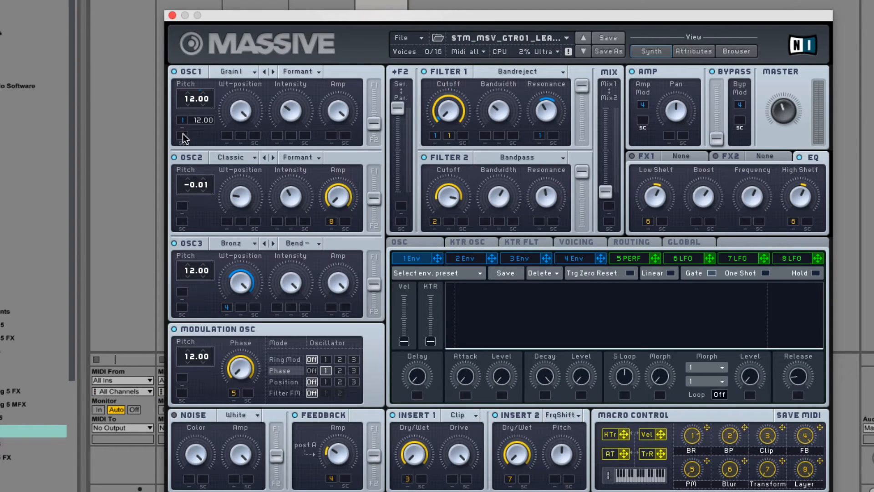
double_click(182, 120)
double_click(541, 136)
double_click(436, 136)
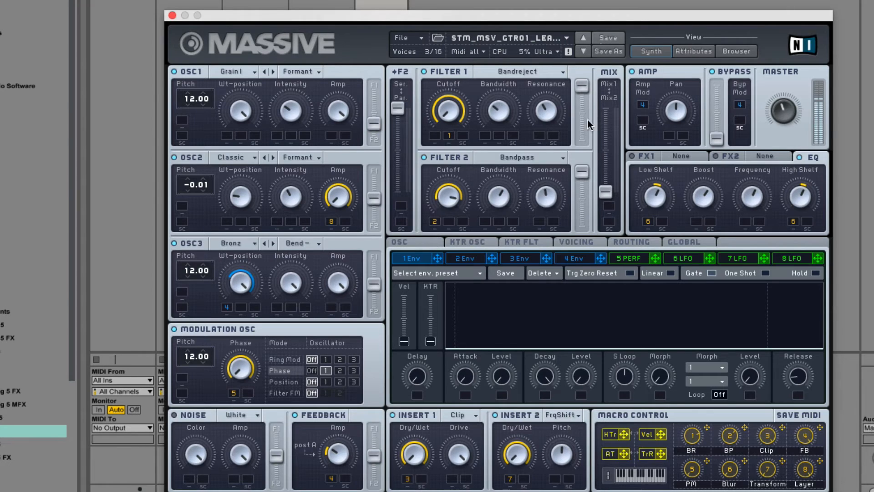
Step: Examine the FX1 slot, signal routing, unisono voicing and oscillator glide settings of the patch
click(652, 155)
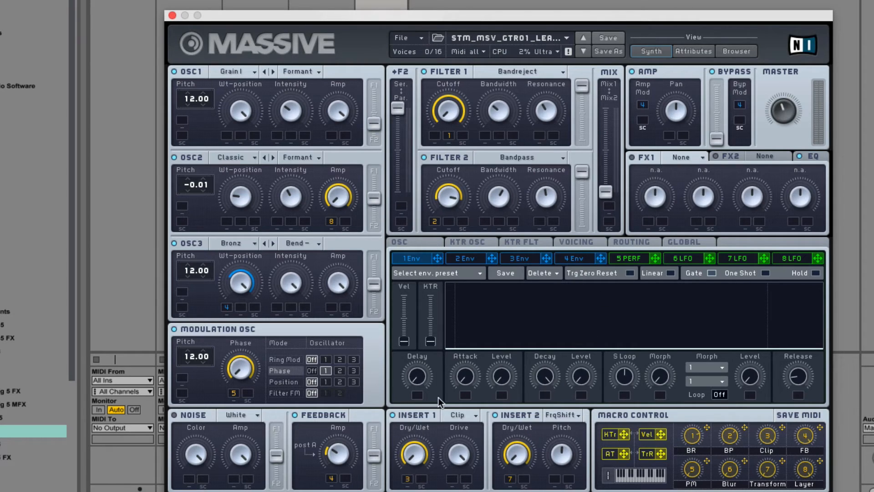
click(629, 242)
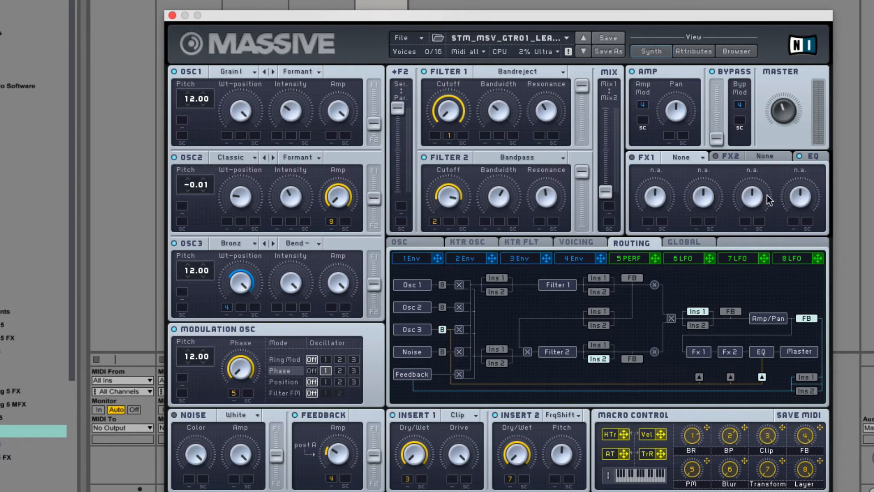
click(564, 244)
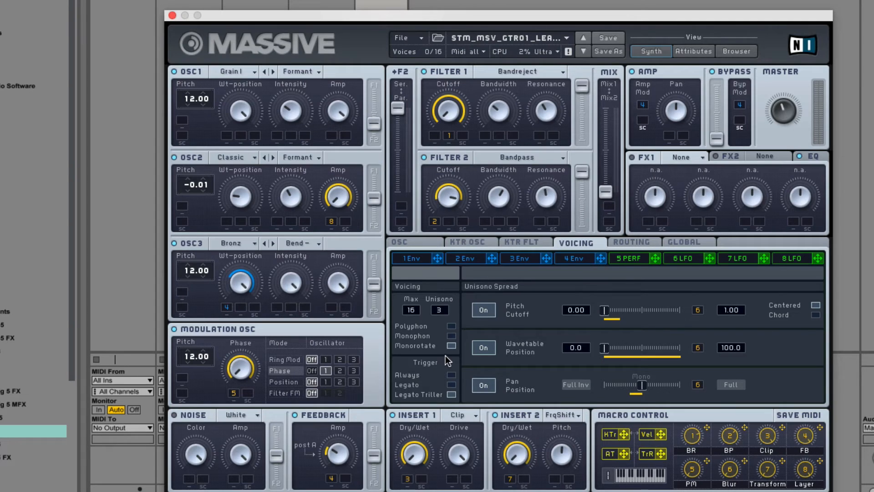
click(433, 243)
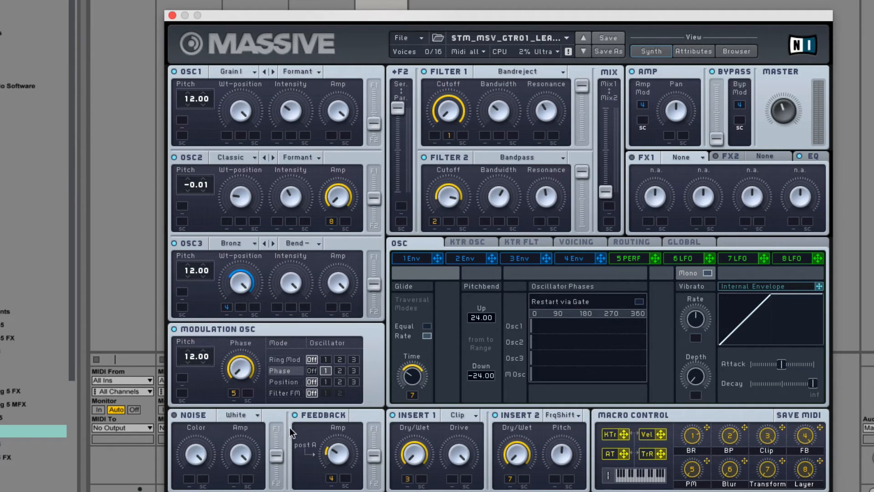
Step: Show the signal routing and widen macro 4's modulation range on the Feedback Amp
click(642, 241)
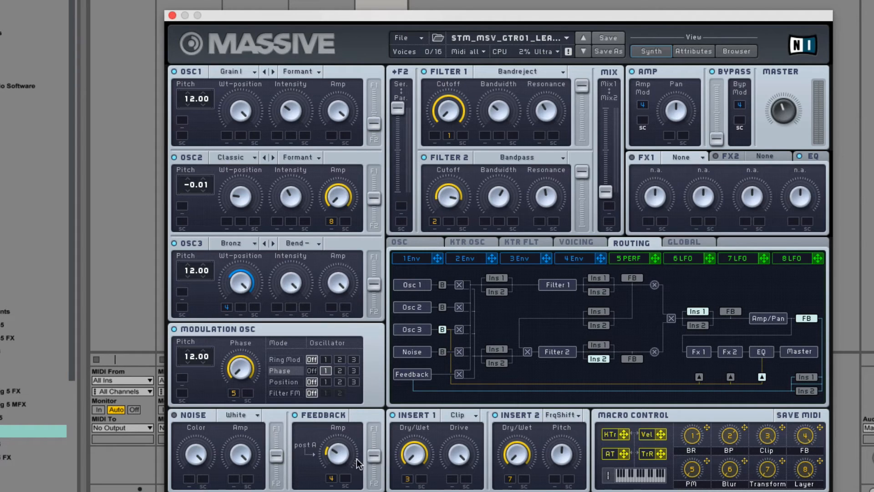
mouse_move(338, 455)
mouse_down()
mouse_move(336, 473)
mouse_move(336, 452)
mouse_up()
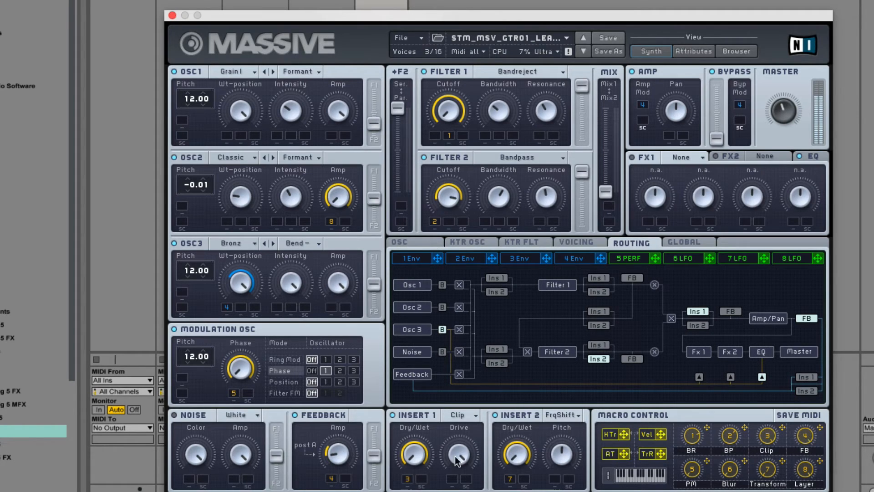
drag(334, 478, 335, 459)
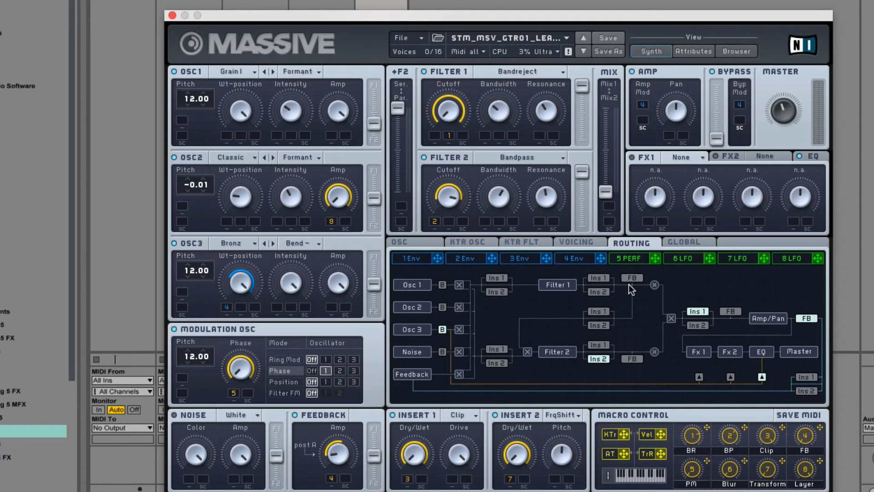
Step: Check the voicing settings, rename macro 7 FreqShift and set oscillator 2's pitch to 0.00
click(586, 236)
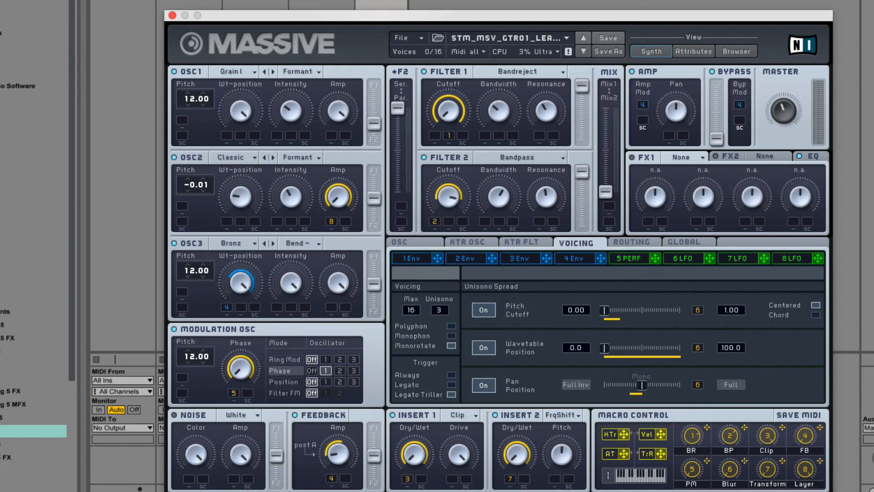
double_click(769, 484)
text(reqShift)
key(Return)
drag(203, 184, 204, 183)
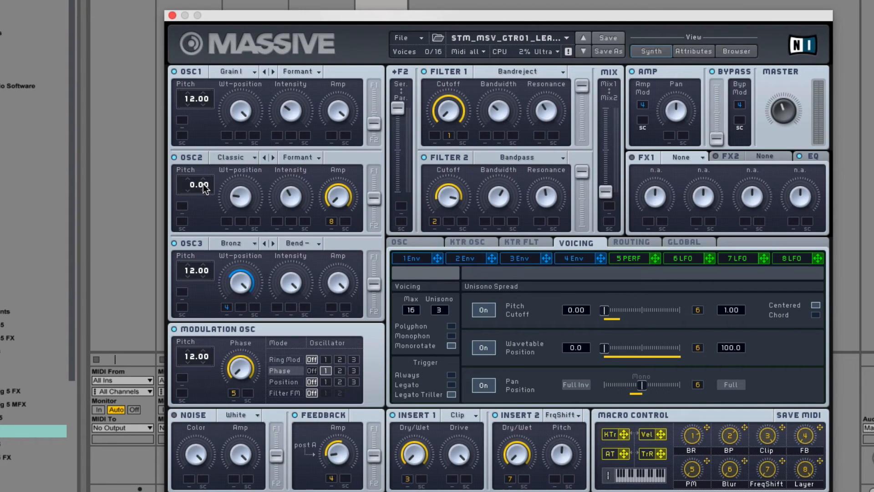
Step: Load STM_MSV_GTR01_LeadPreset14 from the Guitars presets and display its synth settings
click(752, 53)
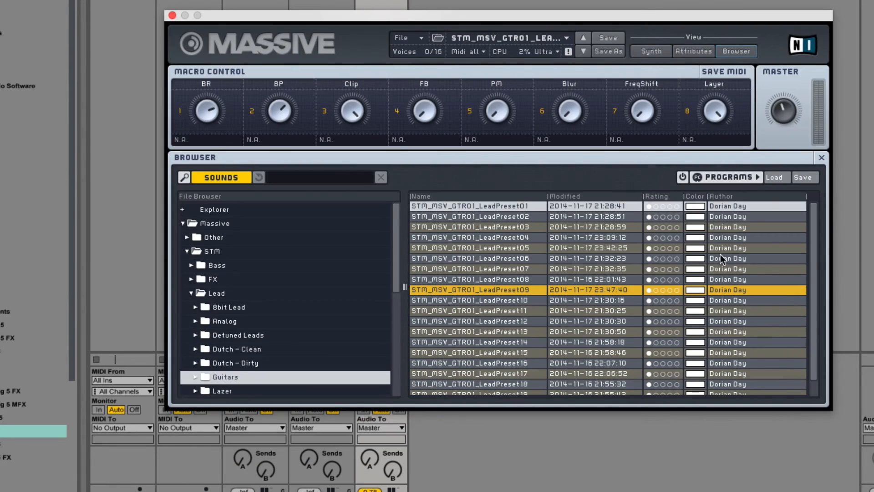
click(501, 345)
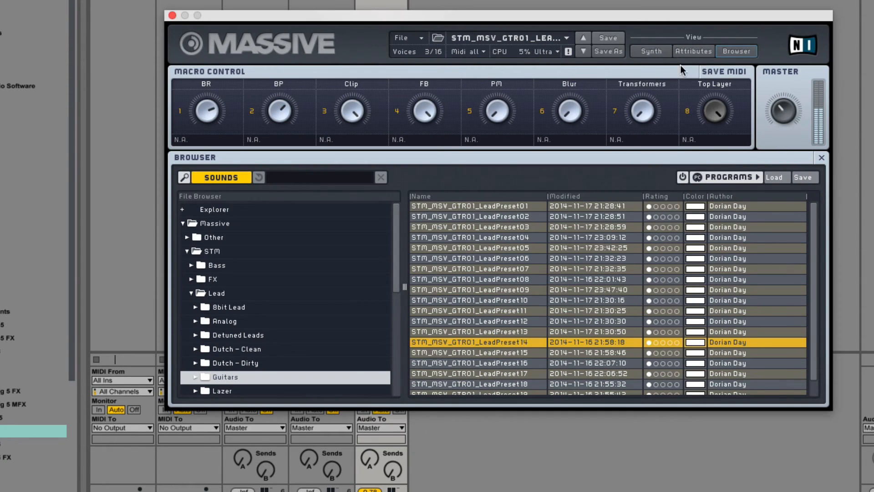
click(653, 51)
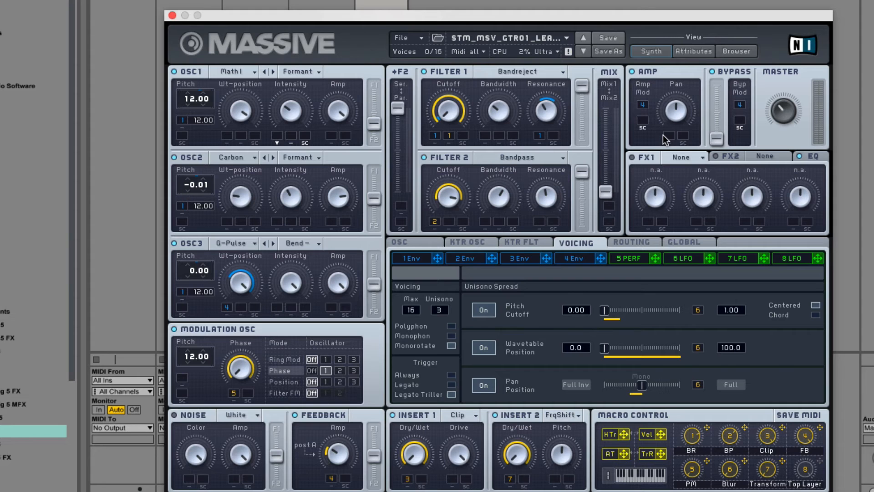
Step: Reload STM_MSV_GTR01_LeadPreset09 and check its synth settings for comparison
click(738, 51)
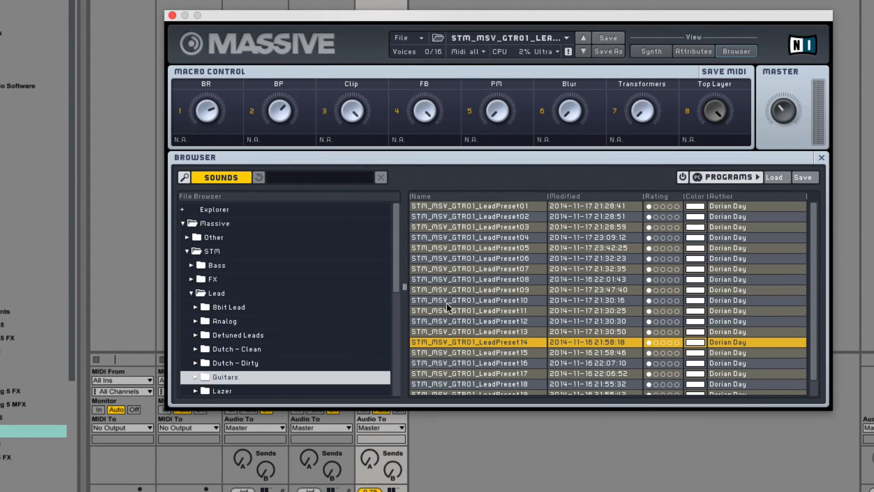
click(528, 289)
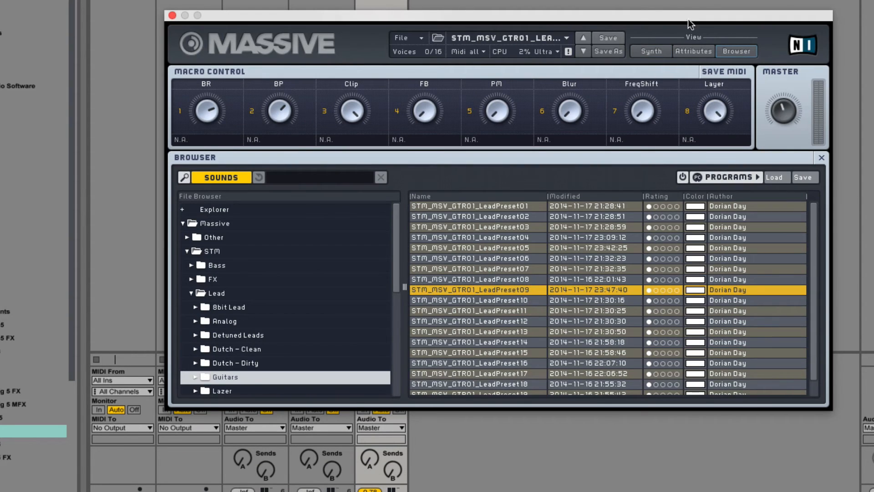
click(652, 51)
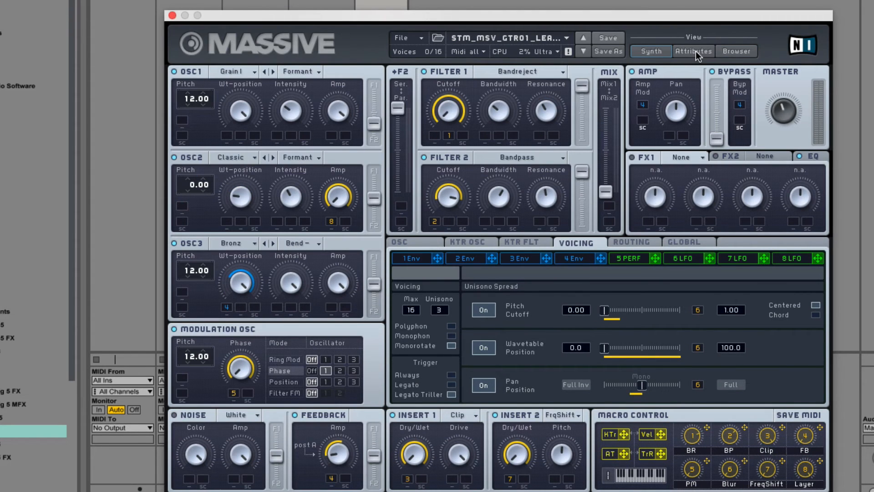
Step: Switch back to STM_MSV_GTR01_LeadPreset14 and show its oscillators, filters and voicing
click(723, 55)
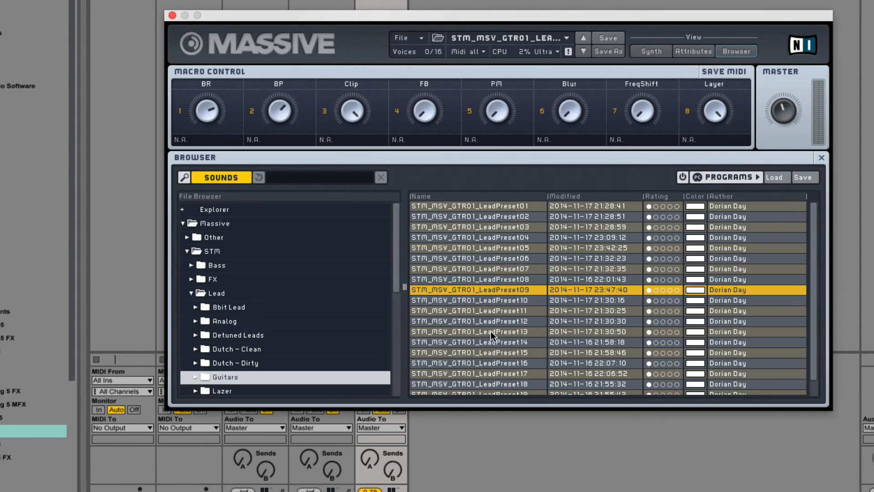
click(499, 345)
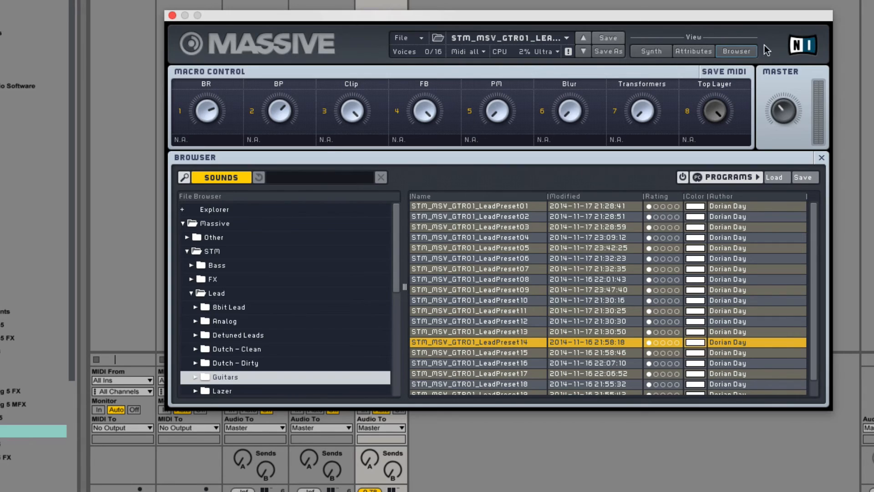
click(650, 52)
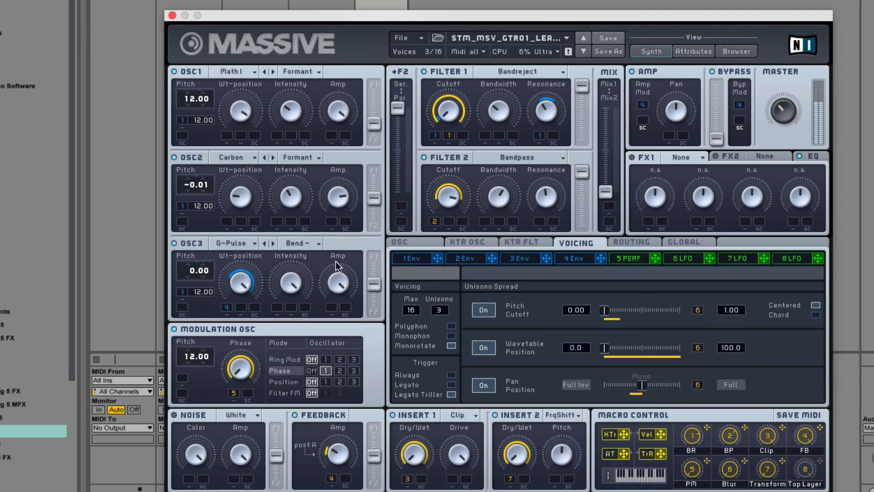
Step: Assign macro 8 to oscillator 2's Amp over its full range and rename the macro Layer
drag(818, 462, 331, 221)
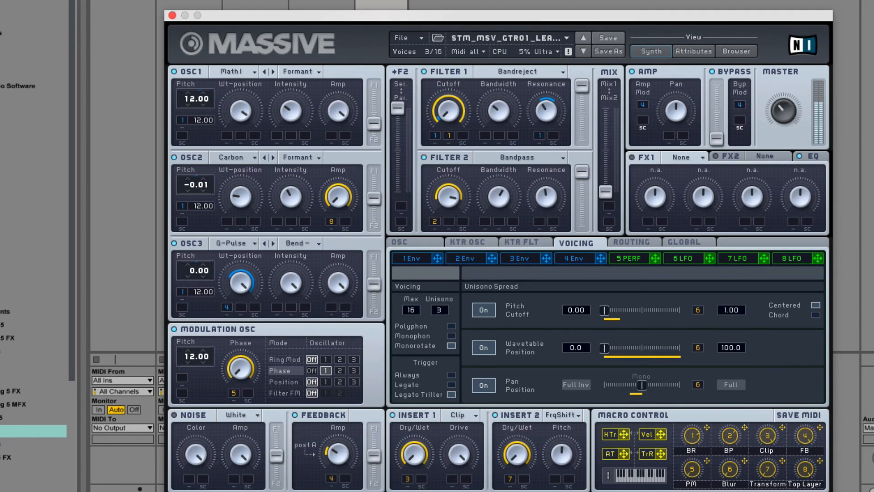
double_click(810, 483)
text(Lay)
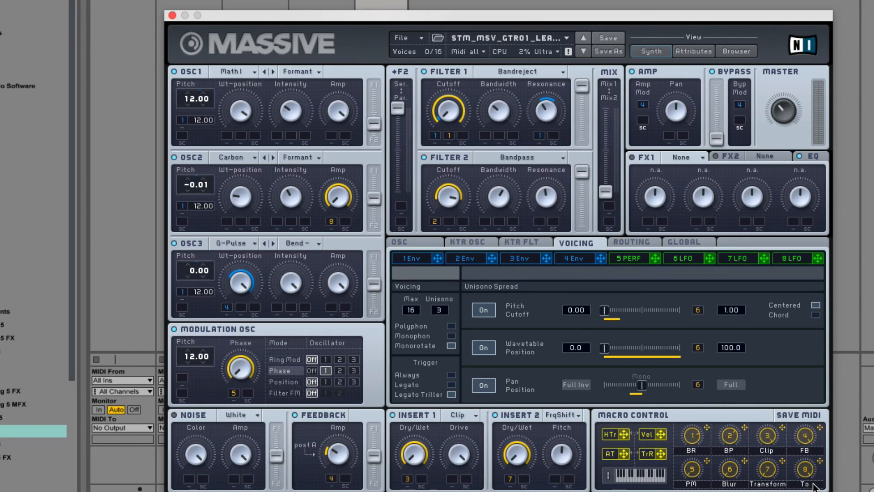
text(er)
key(Return)
Step: Remove the envelope 1 modulation from the oscillator pitches and Filter 1's Cutoff and Resonance, and adjust the Feedback Amp
right_click(541, 136)
right_click(182, 291)
right_click(182, 206)
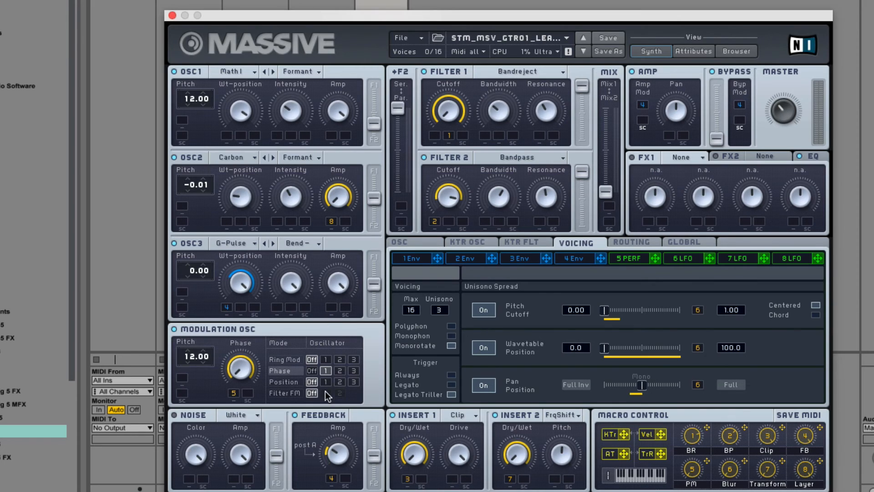
mouse_move(338, 453)
mouse_down()
mouse_move(338, 465)
mouse_move(332, 452)
mouse_up()
Step: Load STM_MSV_GTR01_LeadPreset20 from the Guitars presets and display its synth settings
click(737, 51)
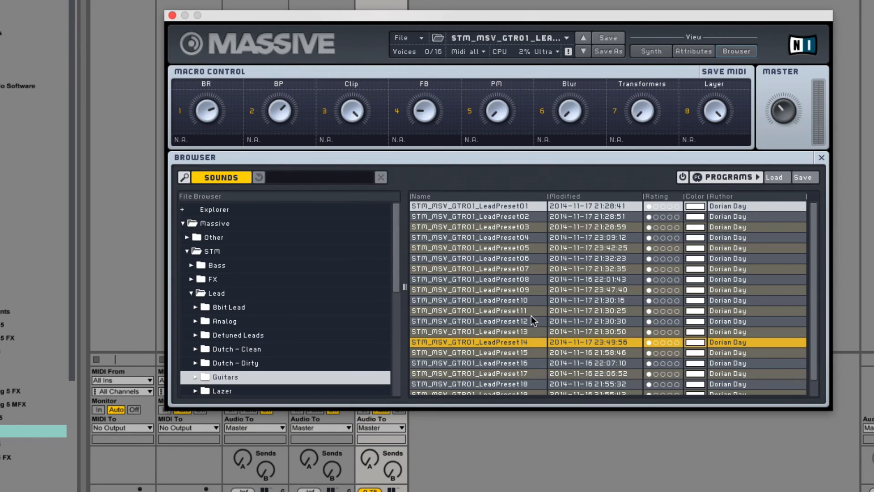
scroll(531, 315, down, 1)
click(525, 390)
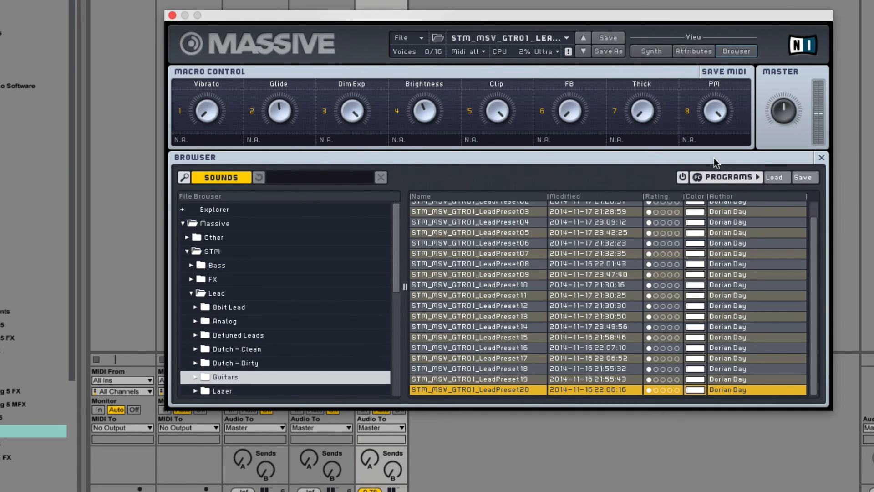
click(650, 50)
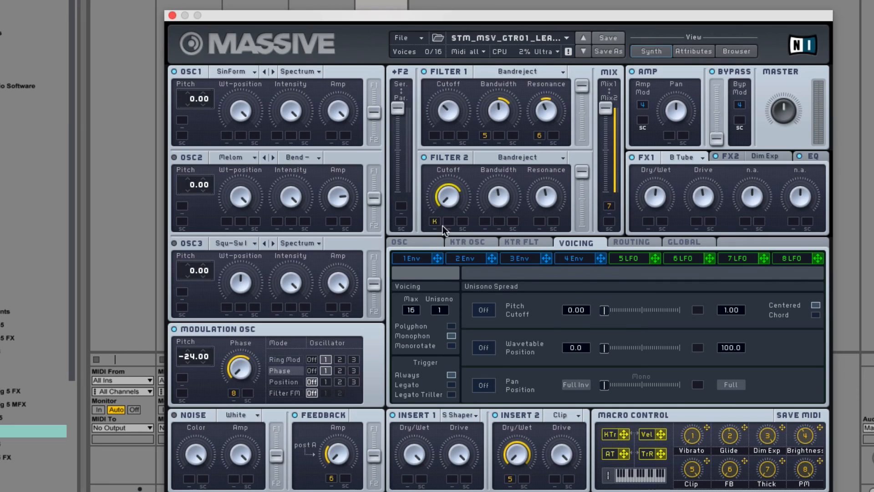
Step: Compare the modulation oscillator's Ring Mod and Phase settings
click(286, 359)
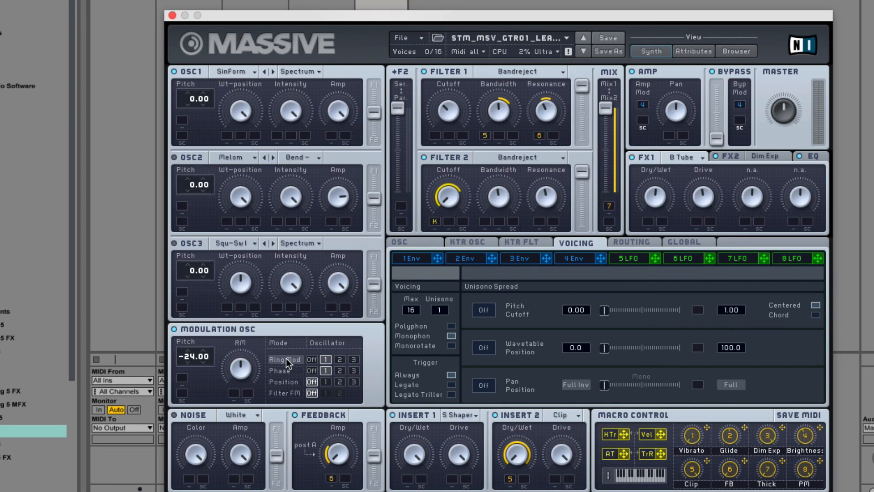
click(282, 370)
click(286, 362)
click(282, 370)
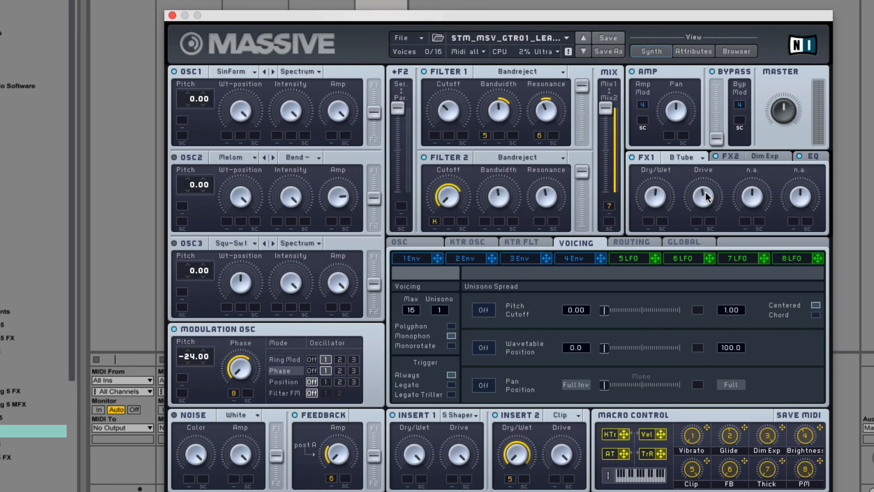
Step: Examine the FX2 effect, envelope 4, oscillator glide and vibrato, and the voicing and global settings
click(729, 157)
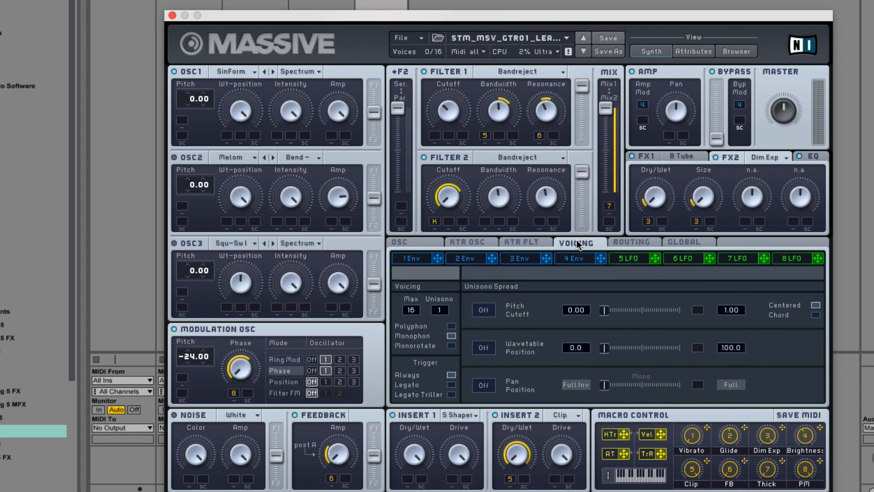
click(579, 257)
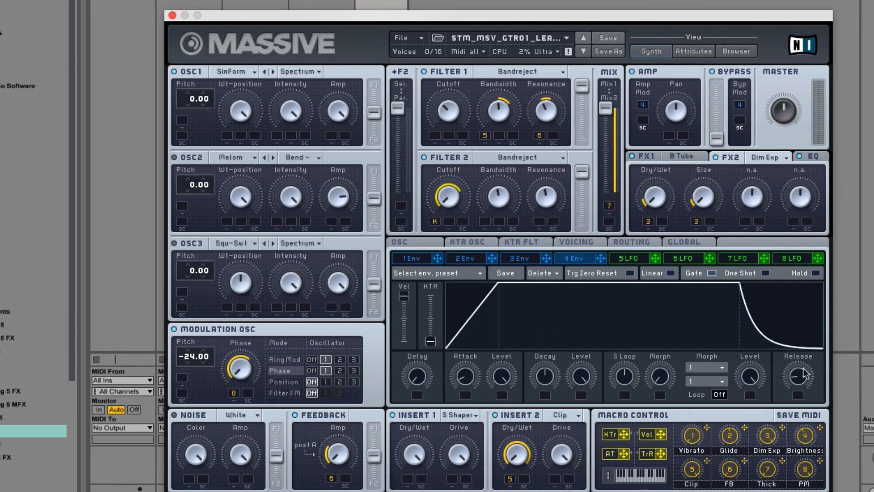
click(418, 242)
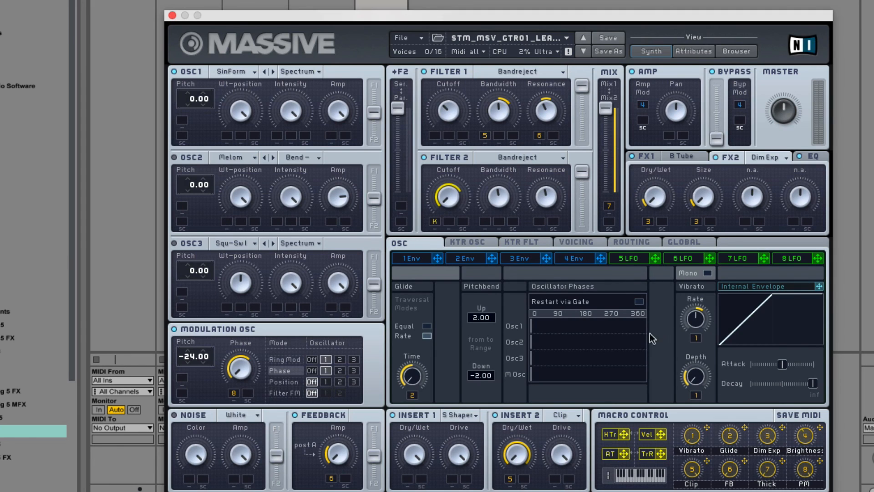
click(577, 244)
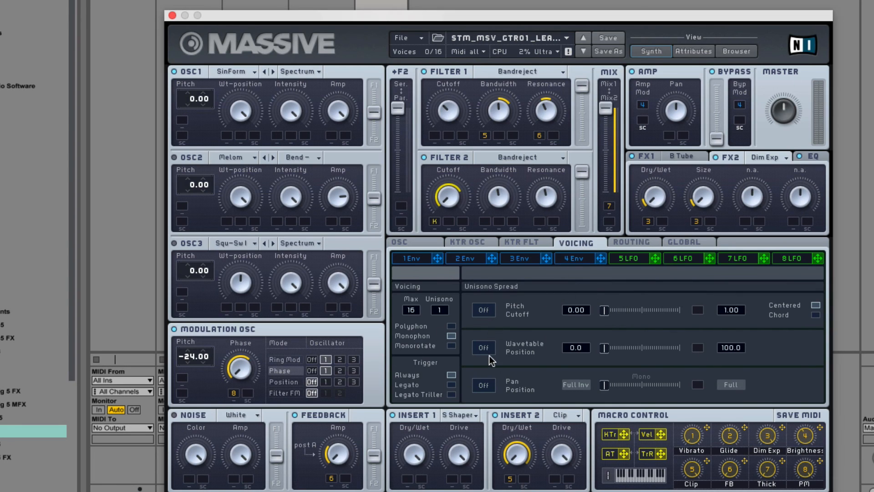
click(664, 242)
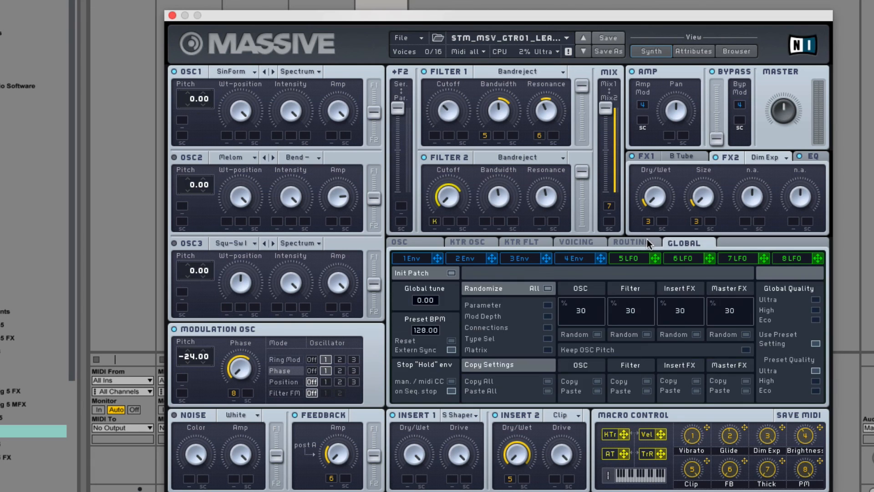
Step: Show the signal routing and shift the Feedback's filter balance slightly towards F2
click(646, 243)
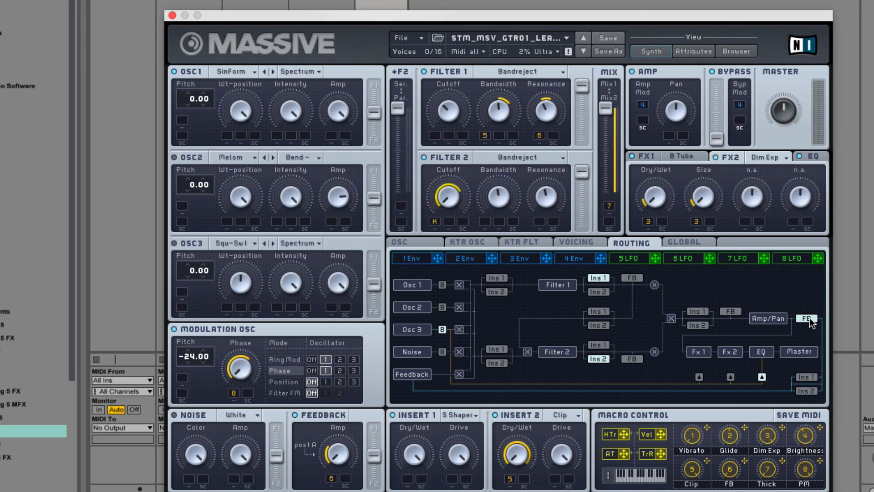
click(375, 462)
Step: Examine the patch's envelopes, oscillator settings and the key tracking curves for oscillators and filters
click(580, 261)
click(513, 261)
click(465, 260)
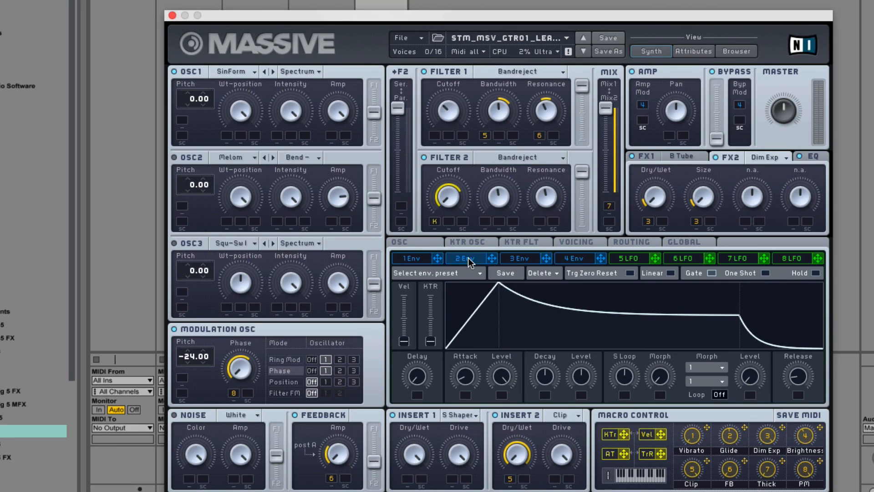
click(413, 262)
click(417, 242)
click(473, 241)
click(526, 241)
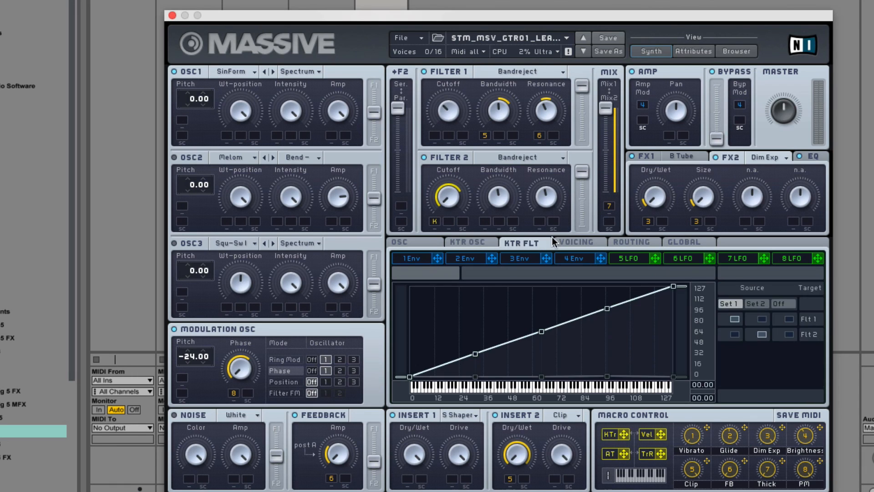
Step: Examine the voicing, signal routing, LFOs 5 to 8 and the shape of envelope 1
click(577, 242)
click(639, 242)
click(636, 255)
click(636, 257)
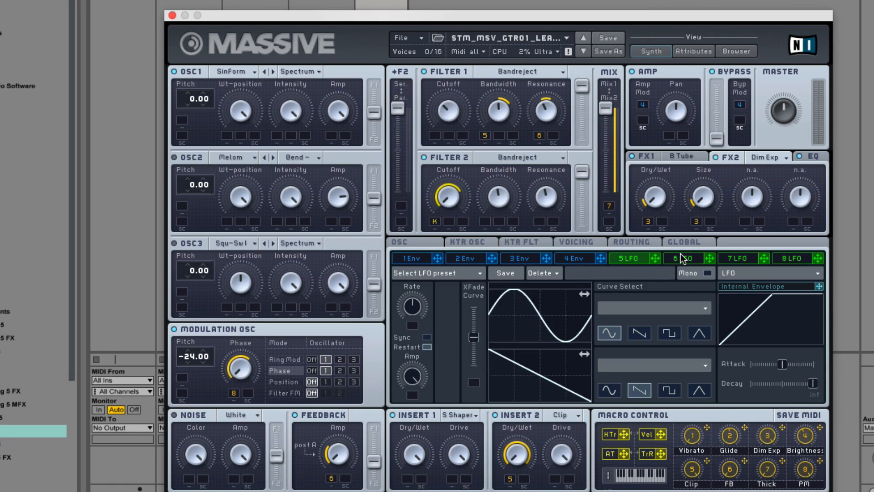
click(684, 257)
click(746, 258)
click(792, 258)
click(424, 258)
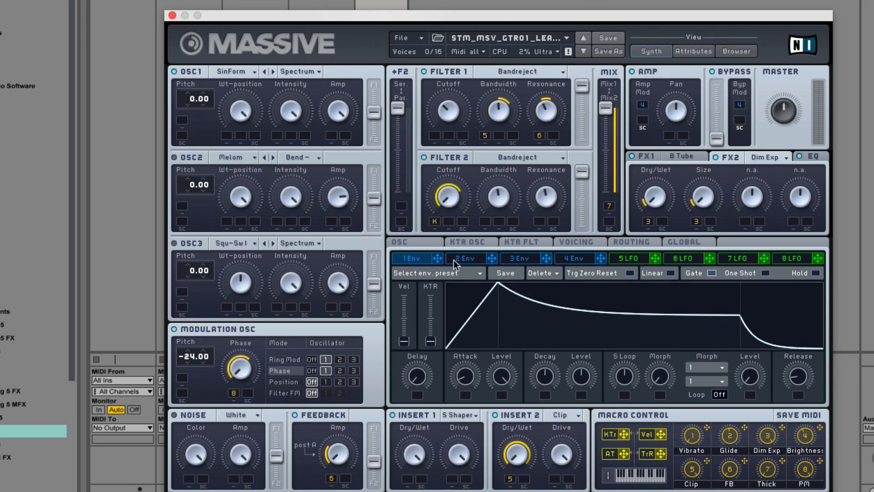
Step: Show the oscillator glide settings and rename macro 2 Porta
click(409, 242)
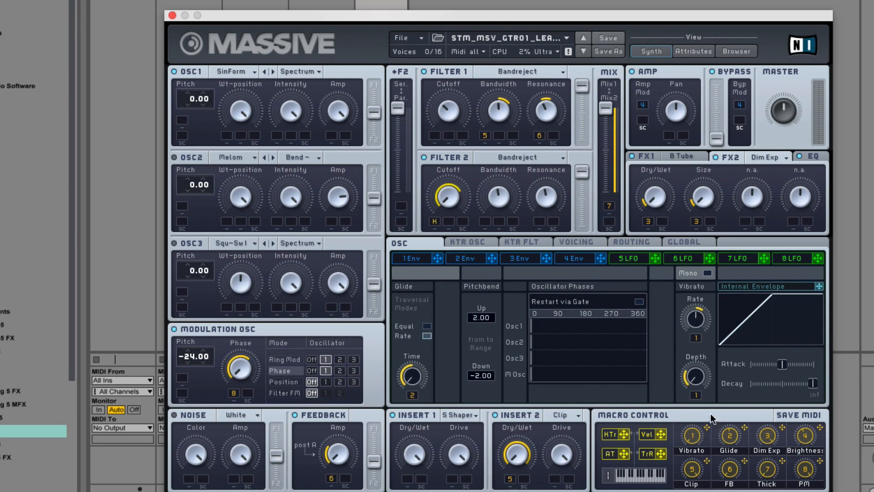
double_click(729, 450)
text(Porta)
key(Return)
Step: Examine the EQ, the FX1 tube effect and the modulation oscillator's Filter FM and Ring Mod settings
click(814, 157)
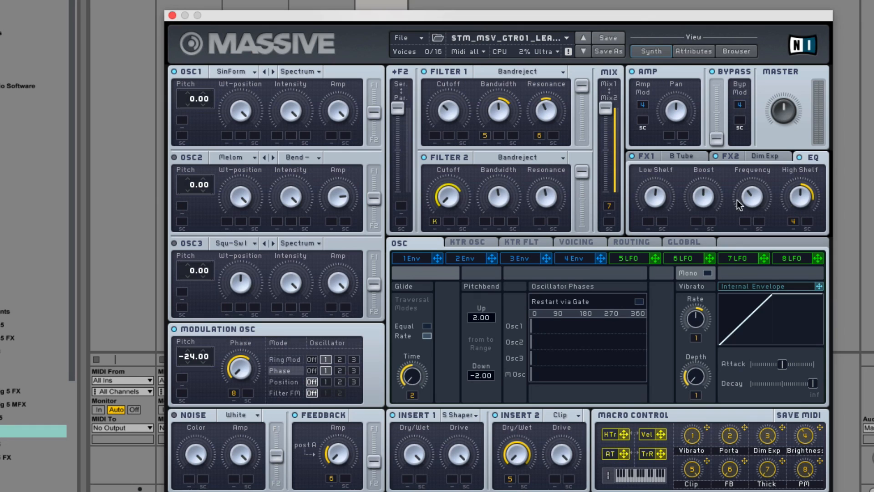
click(644, 157)
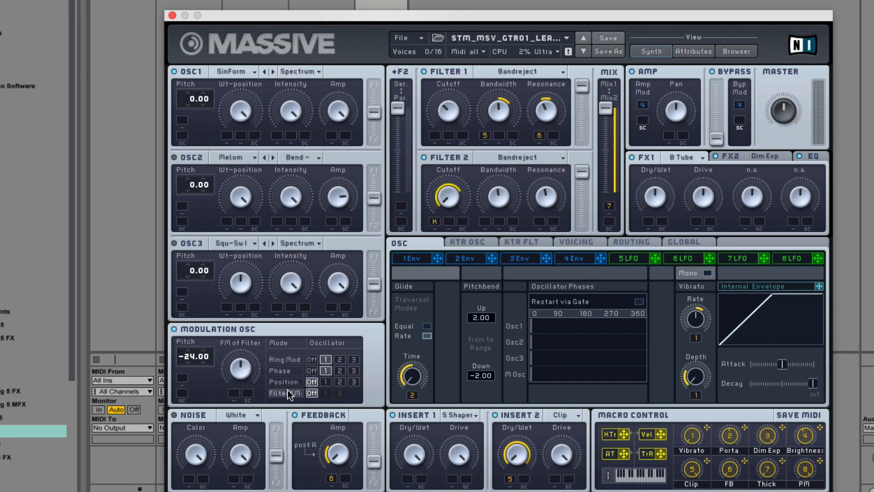
click(284, 359)
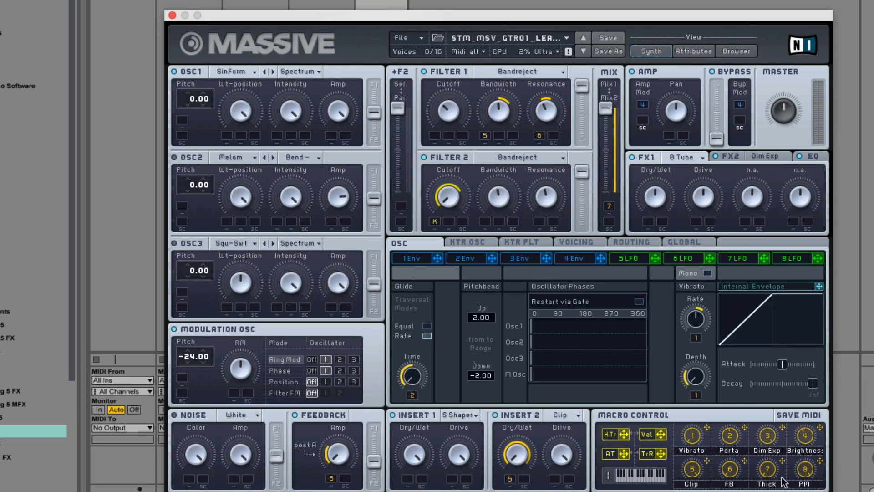
Step: Rename macro 7 Filt Mix
key(BackSpace)
text(Mix)
key(BackSpace)
key(BackSpace)
key(BackSpace)
text(Fil Mix)
Step: Review the FX2 and FX1 effects and return to the list of Guitars presets
click(728, 155)
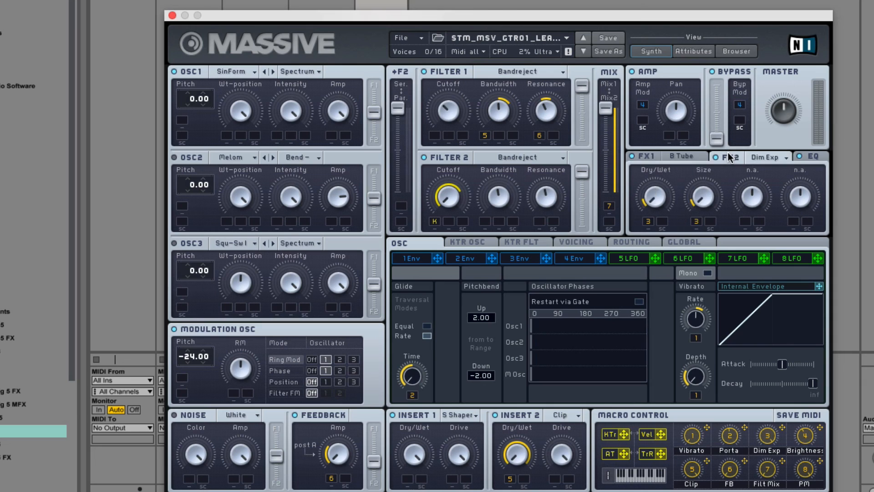
click(651, 158)
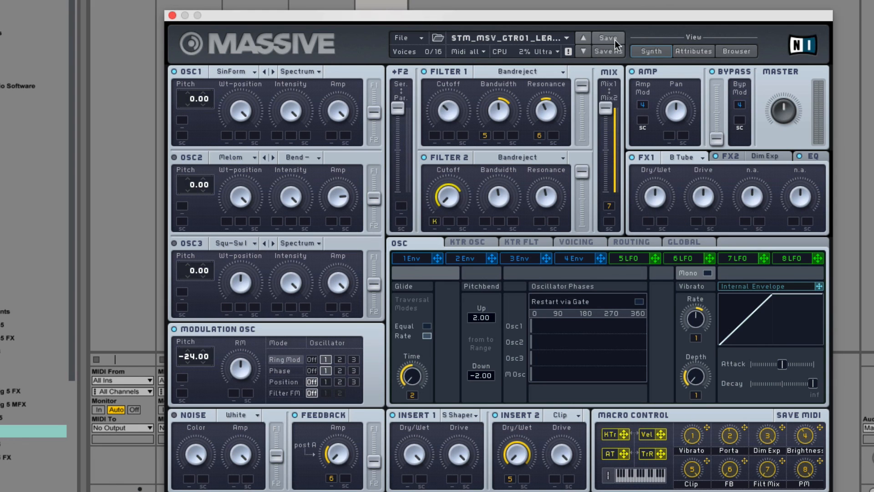
click(716, 52)
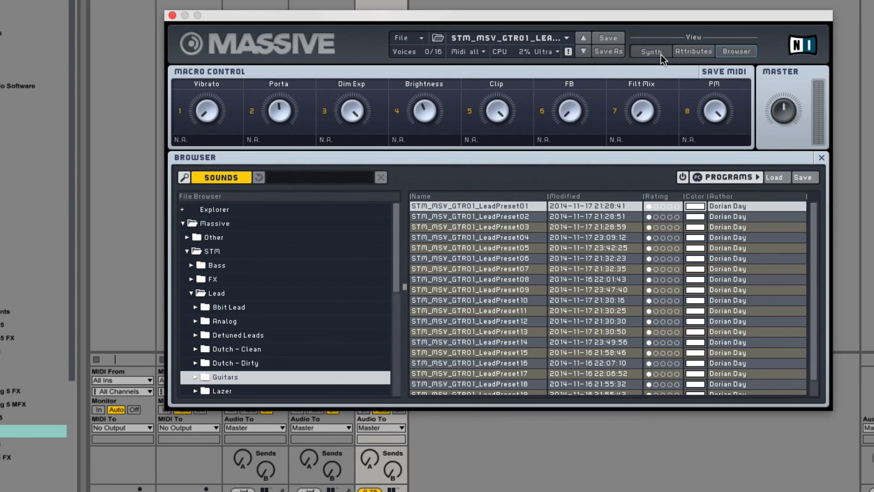
click(661, 54)
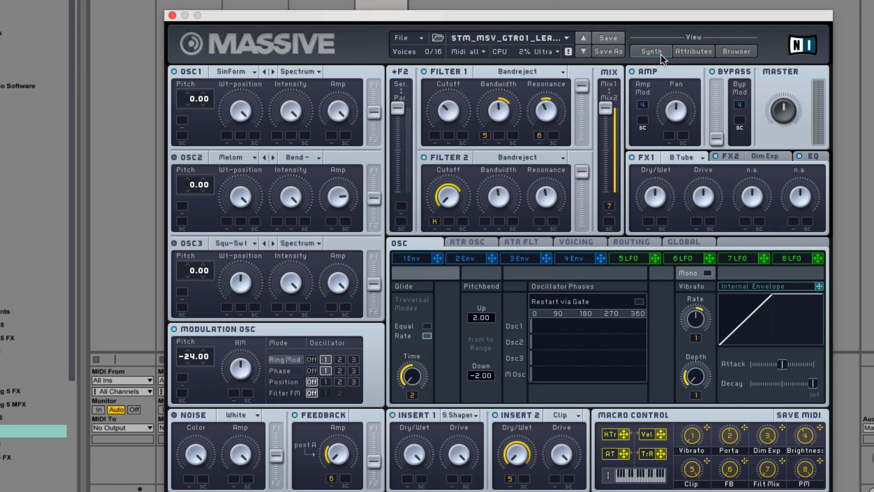
click(742, 52)
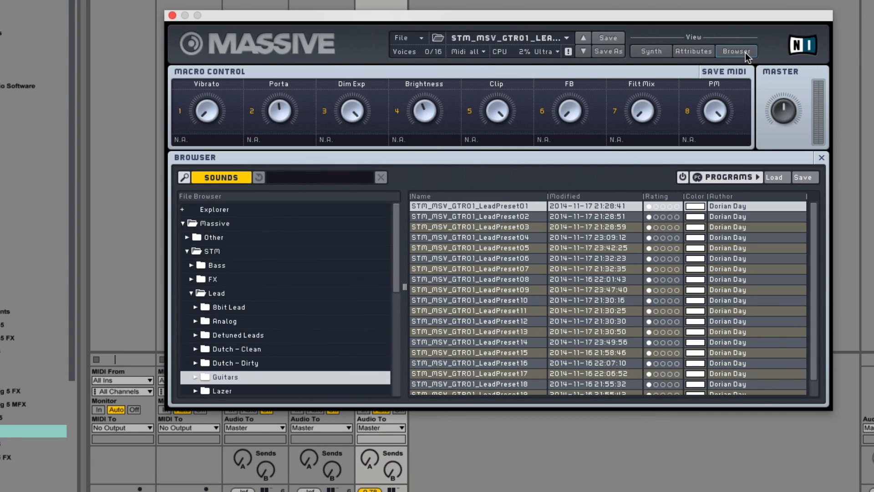